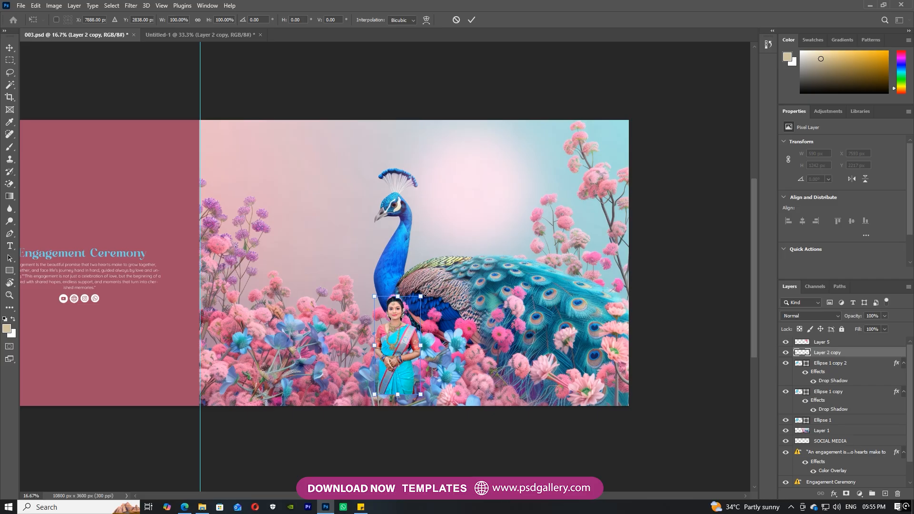
# Enlarge the standing woman's portrait to about 1662 × 3540 px and move its layer above Layer 5.
pyautogui.moveTo(401, 294); pyautogui.dragTo(380, 227)
pyautogui.press('Return')
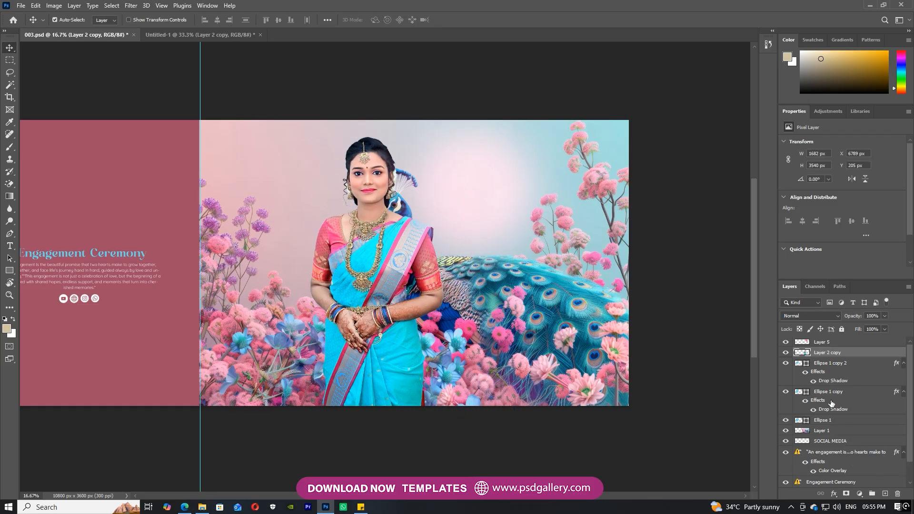
pyautogui.moveTo(828, 353); pyautogui.dragTo(829, 338)
# Position the standing portrait over the pale glow beside the peacock and reduce its size slightly.
pyautogui.moveTo(395, 276); pyautogui.dragTo(473, 270)
pyautogui.hotkey('ctrl', 't')
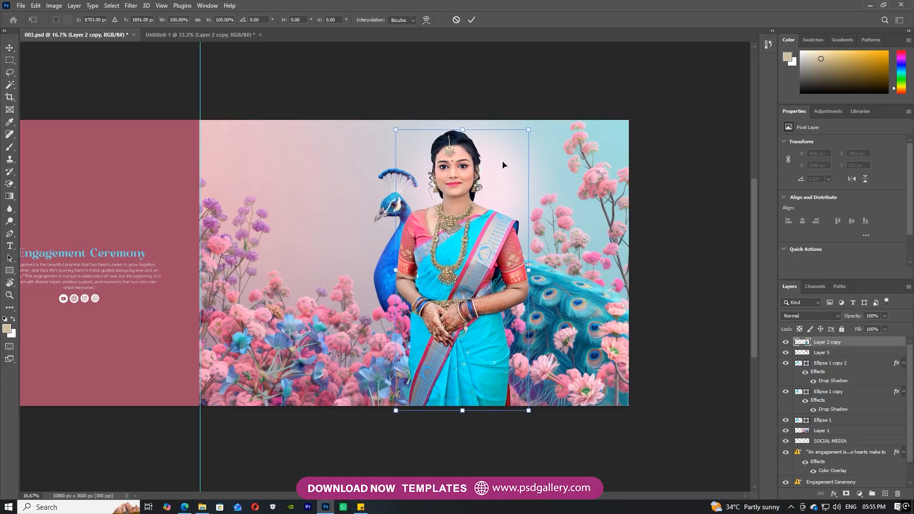
pyautogui.moveTo(529, 131); pyautogui.dragTo(523, 137)
pyautogui.moveTo(471, 161); pyautogui.dragTo(480, 170)
pyautogui.press('Return')
# Copy the Layer 3 copy portrait from Untitled-1 into 003.psd, directly above the Ellipse 1 copy 2 layer.
pyautogui.moveTo(342, 157); pyautogui.dragTo(425, 153)
pyautogui.rightClick(31, 246)
pyautogui.click(32, 248)
pyautogui.click(184, 36)
pyautogui.rightClick(386, 340)
pyautogui.click(386, 338)
pyautogui.moveTo(386, 340); pyautogui.dragTo(61, 40)
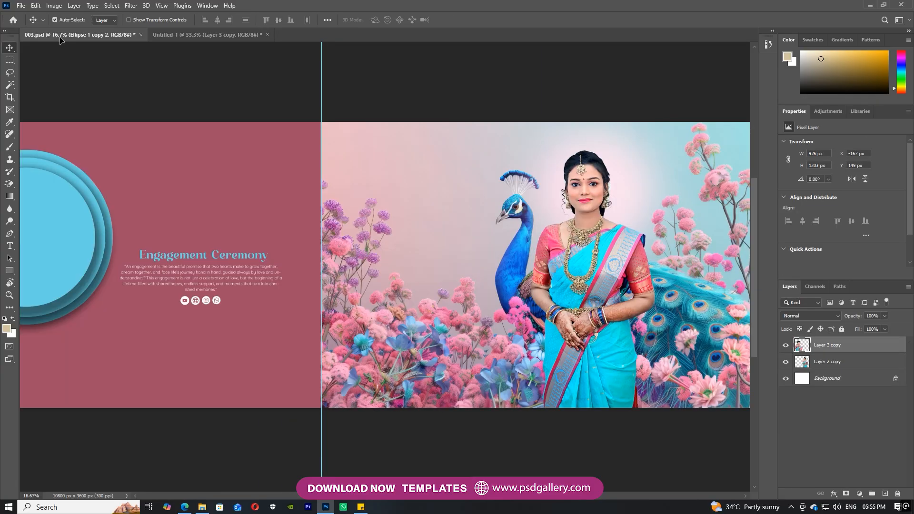
pyautogui.moveTo(56, 307); pyautogui.dragTo(206, 348)
# Enlarge the copied portrait to about 2294 × 2828 px and place it over the blue circles.
pyautogui.hotkey('ctrl', 't')
pyautogui.moveTo(236, 295); pyautogui.dragTo(340, 165)
pyautogui.moveTo(278, 292); pyautogui.dragTo(256, 287)
pyautogui.press('Return')
# Examine the cutout edges, arms and jewellery of the portrait over the blue circles.
pyautogui.hotkey('ctrl', '+')
pyautogui.hotkey('ctrl', '+')
pyautogui.moveTo(350, 304); pyautogui.dragTo(657, 425)
pyautogui.hotkey('ctrl', '+')
pyautogui.moveTo(371, 266); pyautogui.dragTo(318, 162)
pyautogui.hotkey('ctrl', '-')
pyautogui.hotkey('ctrl', '+')
pyautogui.moveTo(309, 333); pyautogui.dragTo(370, 153)
pyautogui.hotkey('ctrl', '+')
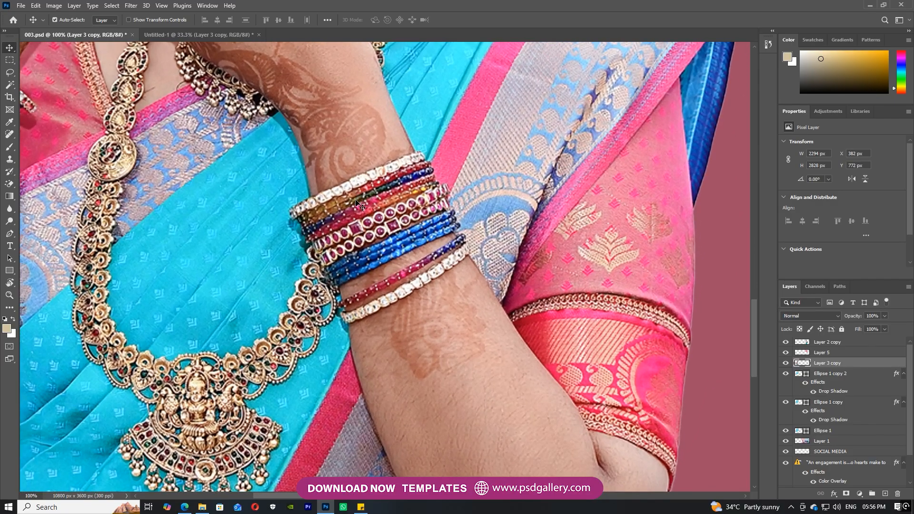
pyautogui.hotkey('ctrl', '-')
pyautogui.hotkey('ctrl', '-')
pyautogui.hotkey('ctrl', '-')
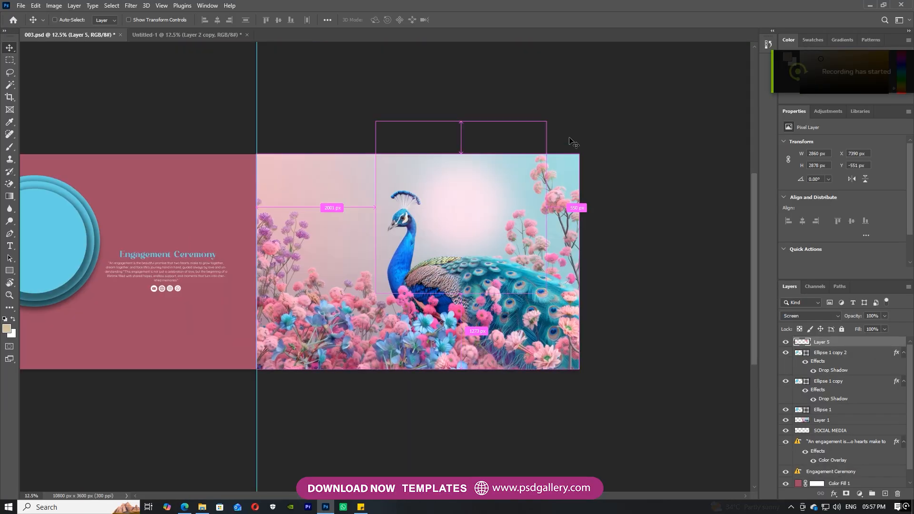
# Copy the Layer 2 copy standing portrait from Untitled-1 into 003.psd and enlarge it to about 1706 × 3582 px beside the peacock.
pyautogui.hotkey('ctrl', '+')
pyautogui.moveTo(375, 253); pyautogui.dragTo(590, 256)
pyautogui.hotkey('ctrl', '+')
pyautogui.moveTo(246, 246); pyautogui.dragTo(189, 236)
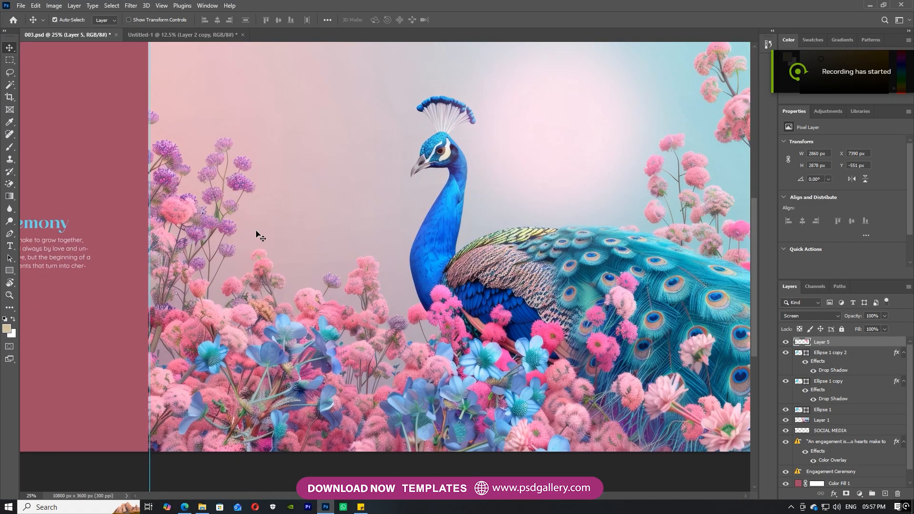
pyautogui.hotkey('ctrl', '-')
pyautogui.moveTo(363, 210); pyautogui.dragTo(298, 209)
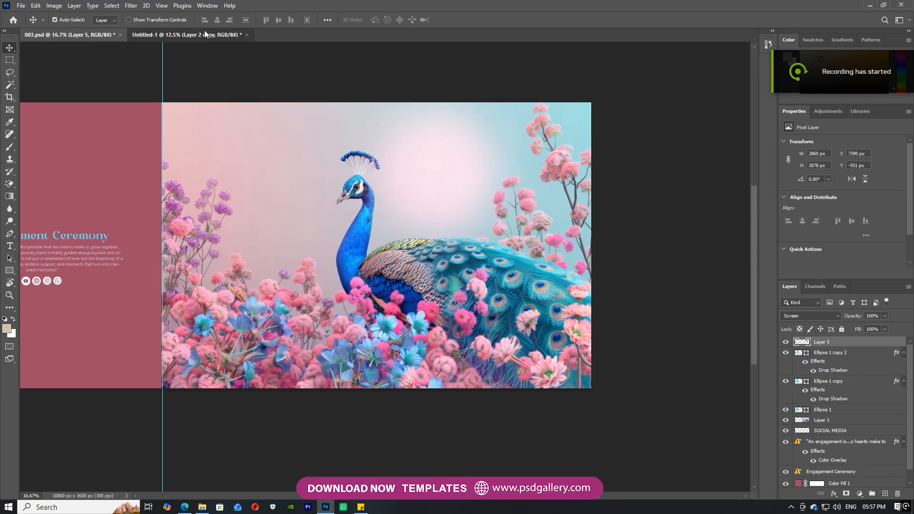
pyautogui.click(204, 34)
pyautogui.rightClick(371, 256)
pyautogui.click(386, 262)
pyautogui.moveTo(344, 250); pyautogui.dragTo(447, 143)
pyautogui.moveTo(516, 256); pyautogui.dragTo(381, 237)
# Copy the Layer 3 copy portrait from Untitled-1 above the Ellipse 1 copy 2 circle and enlarge it to about 2331 × 2874 px.
pyautogui.moveTo(264, 213); pyautogui.dragTo(530, 233)
pyautogui.moveTo(264, 230); pyautogui.dragTo(370, 233)
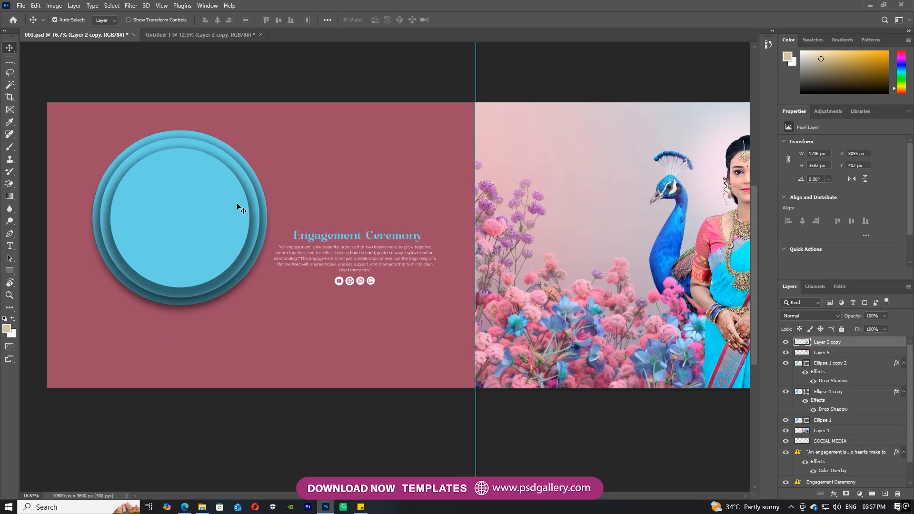
pyautogui.hotkey('ctrl', '+')
pyautogui.click(128, 233)
pyautogui.moveTo(133, 239); pyautogui.dragTo(232, 303)
pyautogui.click(215, 37)
pyautogui.hotkey('ctrl', 't')
pyautogui.hotkey('ctrl', '-')
pyautogui.press('Return')
# Select the Layer 3 copy portrait and trace a Pen path along the outer edge of the woman's hair.
pyautogui.hotkey('ctrl', '+')
pyautogui.hotkey('ctrl', '+')
pyautogui.hotkey('ctrl', '+')
pyautogui.hotkey('ctrl', '+')
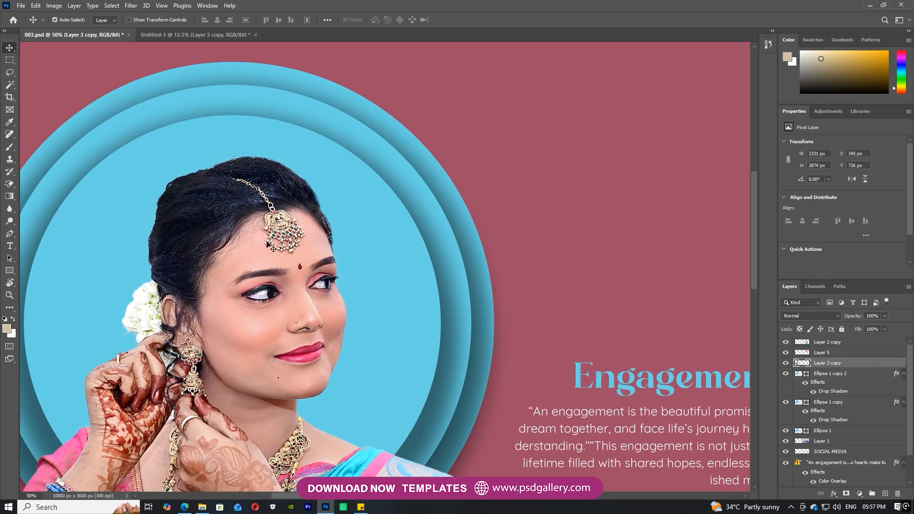
pyautogui.rightClick(277, 231)
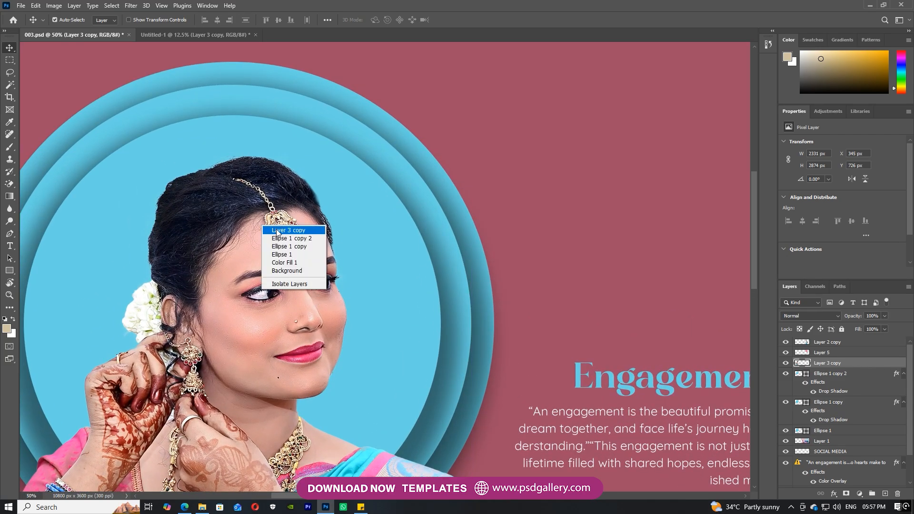
pyautogui.click(276, 232)
pyautogui.moveTo(247, 220); pyautogui.dragTo(272, 258)
pyautogui.hotkey('ctrl', '+')
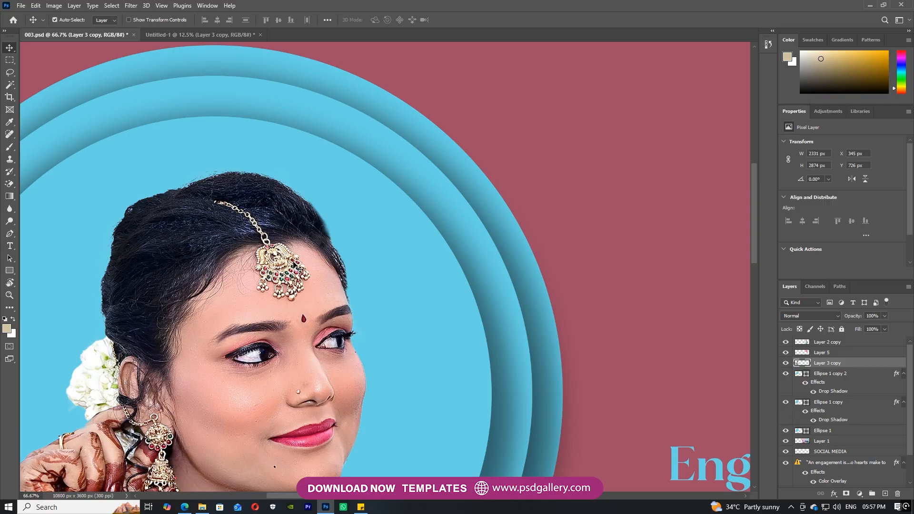
pyautogui.press('p')
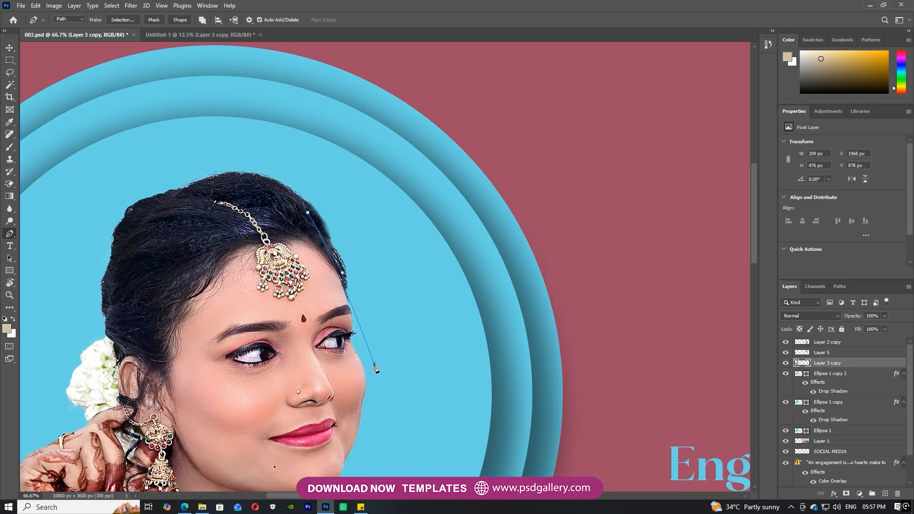
pyautogui.press('Escape')
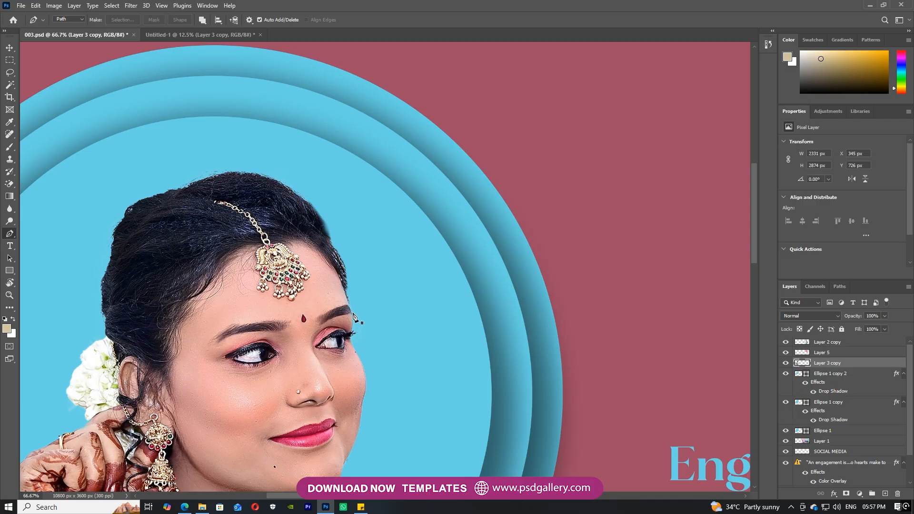
pyautogui.hotkey('ctrl', '+')
pyautogui.click(329, 313)
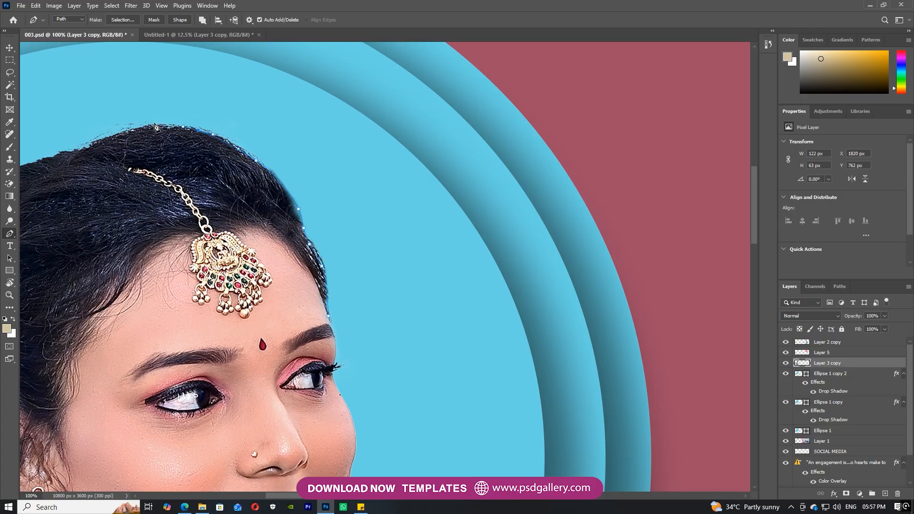
pyautogui.moveTo(100, 143); pyautogui.dragTo(265, 149)
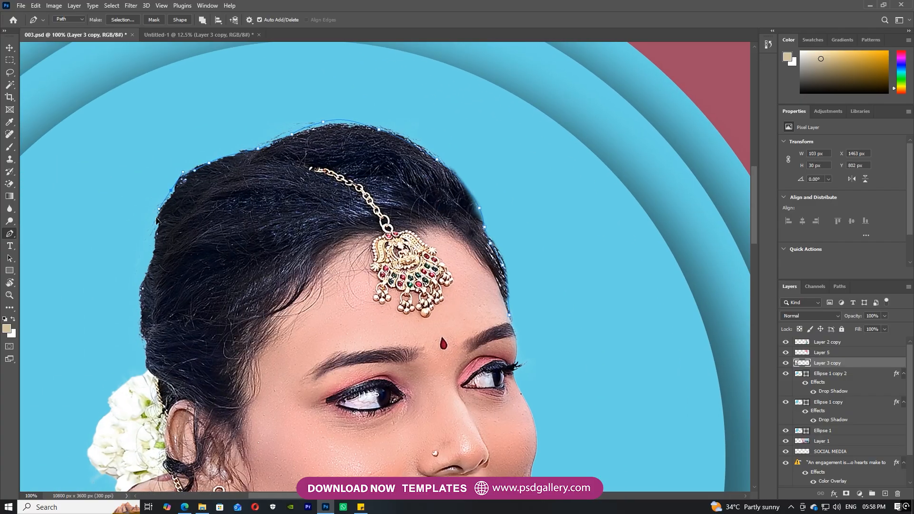
# Close the path outside the hair, make it a selection with a 2 px feather, and delete the stray edge pixels.
pyautogui.click(82, 285)
pyautogui.click(78, 199)
pyautogui.click(134, 121)
pyautogui.click(236, 83)
pyautogui.click(378, 76)
pyautogui.click(517, 142)
pyautogui.click(552, 239)
pyautogui.click(557, 252)
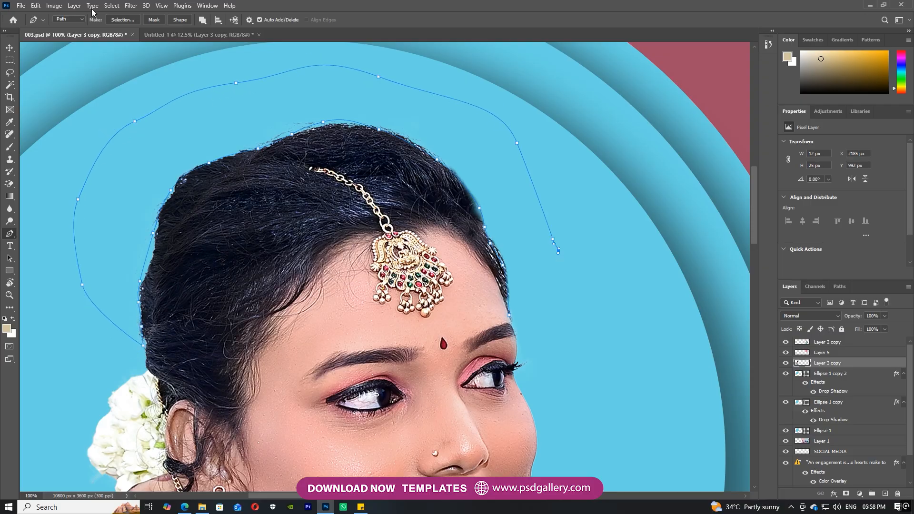
pyautogui.click(109, 19)
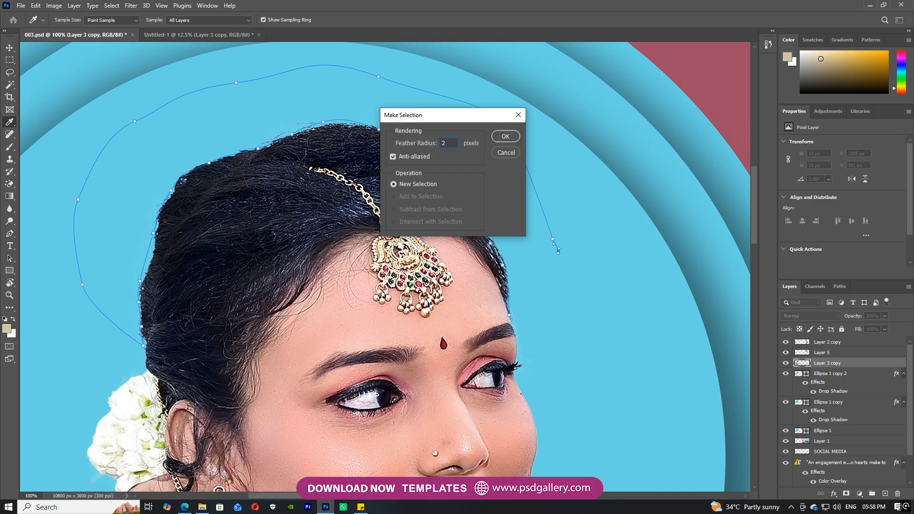
pyautogui.write('2')
pyautogui.press('Return')
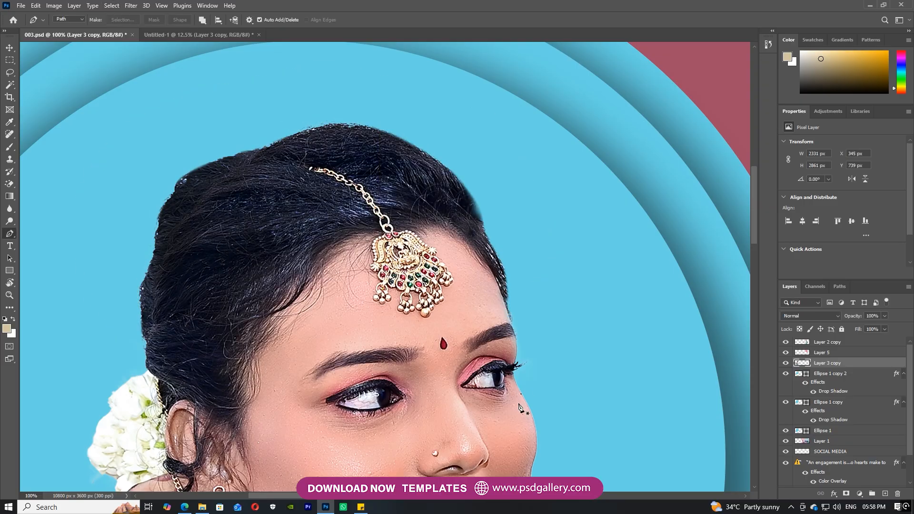
# Outline the white remnant between the bent arm and the saree with the Pen tool, delete it as a selection, and deselect.
pyautogui.hotkey('ctrl', '-')
pyautogui.hotkey('ctrl', '-')
pyautogui.moveTo(424, 388); pyautogui.dragTo(460, 306)
pyautogui.moveTo(367, 438); pyautogui.dragTo(500, 249)
pyautogui.hotkey('ctrl', '+')
pyautogui.hotkey('ctrl', '+')
pyautogui.moveTo(256, 200); pyautogui.dragTo(266, 245)
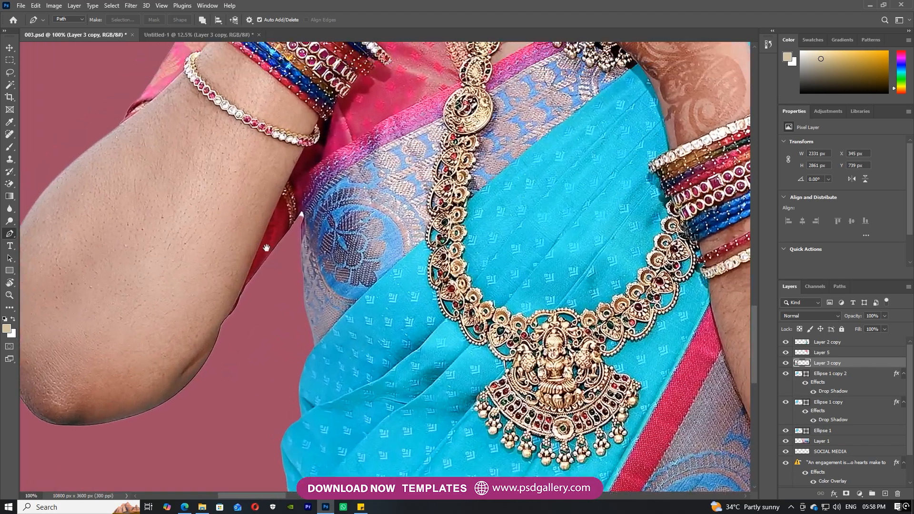
pyautogui.hotkey('ctrl', '+')
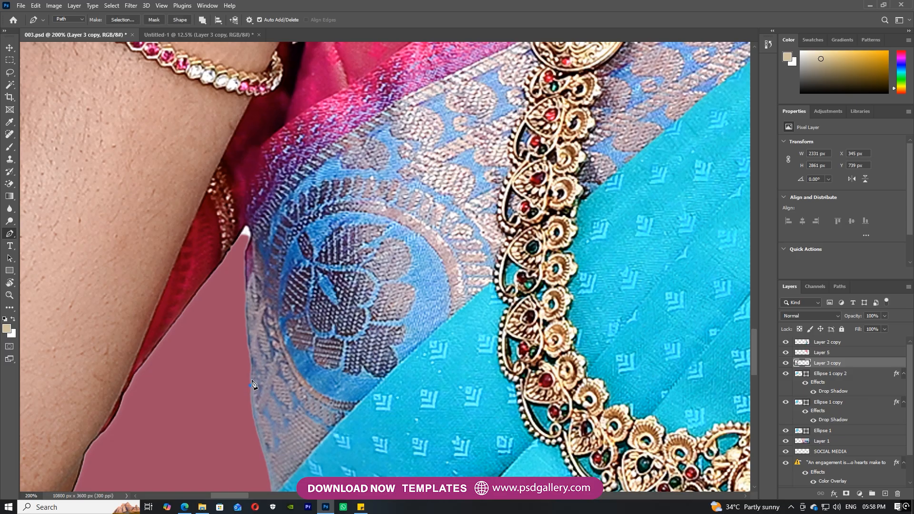
pyautogui.click(250, 222)
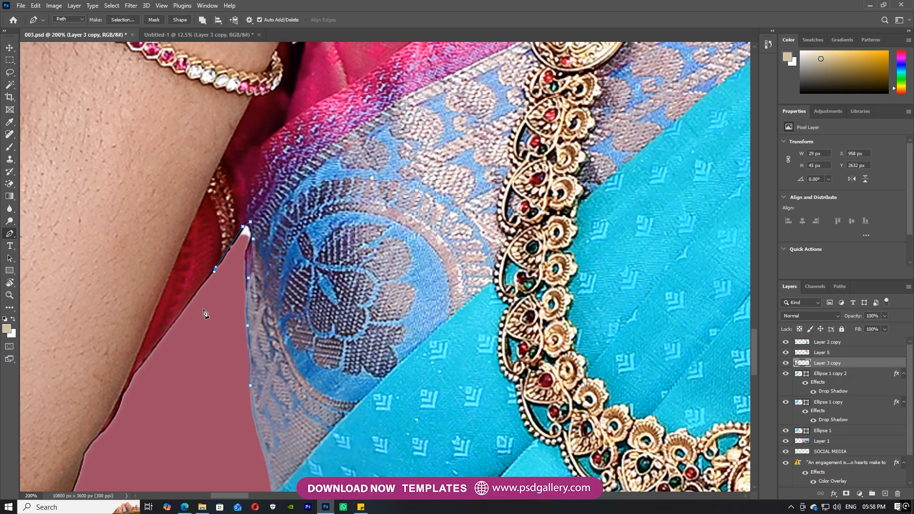
pyautogui.click(111, 22)
pyautogui.press('Return')
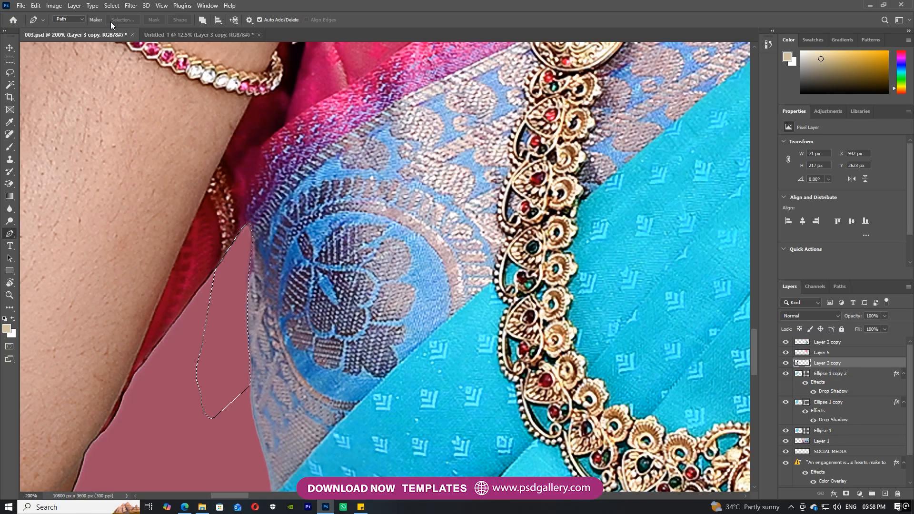
pyautogui.hotkey('ctrl', 'd')
# Outline the white gap between the hands below the earring with the Pen tool, delete it as a selection, and deselect.
pyautogui.hotkey('ctrl', '-')
pyautogui.hotkey('ctrl', '-')
pyautogui.moveTo(282, 224); pyautogui.dragTo(245, 365)
pyautogui.moveTo(323, 175); pyautogui.dragTo(211, 257)
pyautogui.moveTo(408, 235); pyautogui.dragTo(340, 269)
pyautogui.hotkey('ctrl', '+')
pyautogui.hotkey('ctrl', '+')
pyautogui.moveTo(235, 210); pyautogui.dragTo(535, 250)
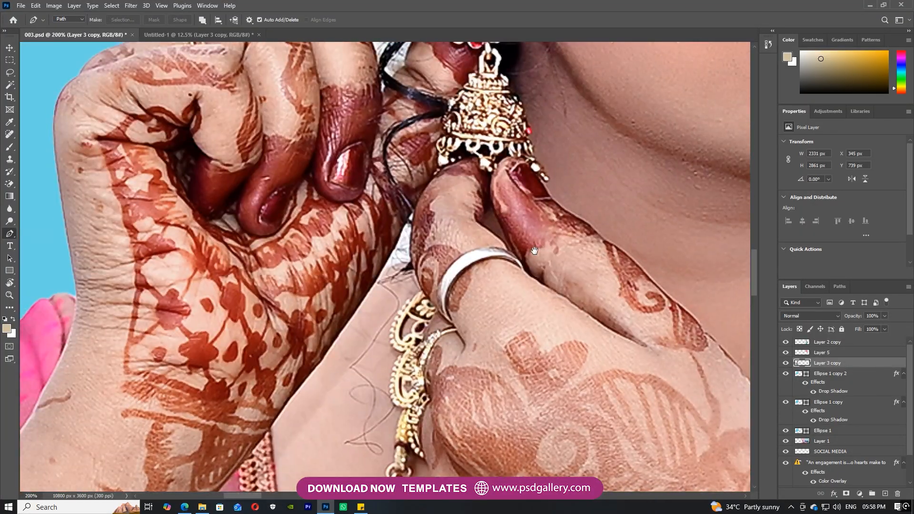
pyautogui.click(407, 266)
pyautogui.click(412, 239)
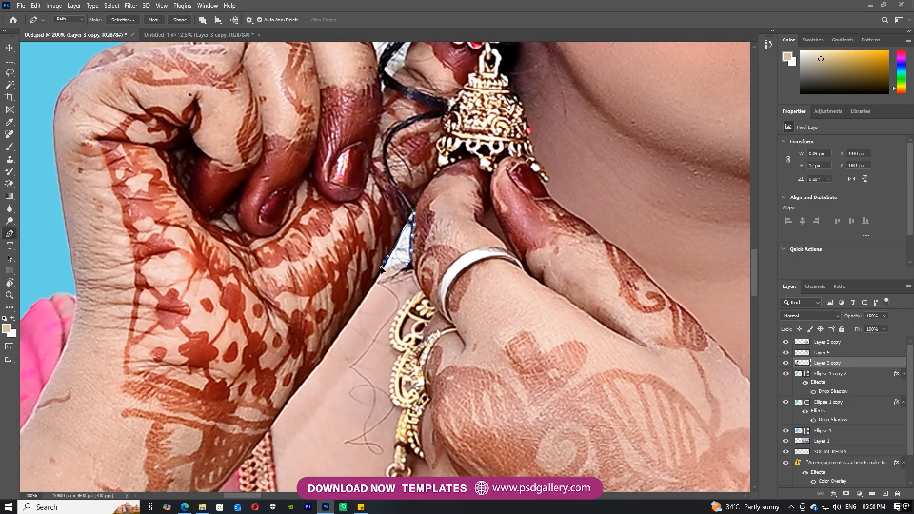
pyautogui.click(123, 19)
pyautogui.press('Return')
pyautogui.press('Delete')
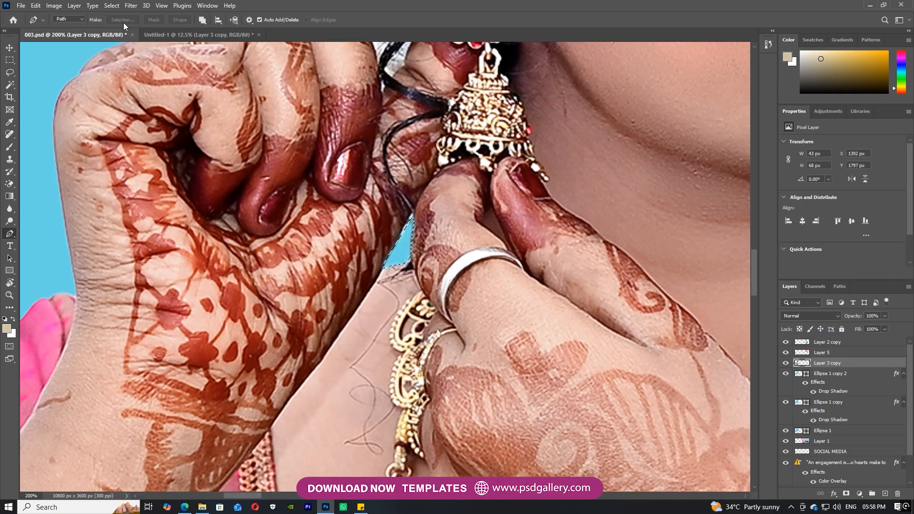
pyautogui.hotkey('ctrl', 'd')
# Examine the whole cutout portrait for leftover background around the hands, jewellery, saree and face.
pyautogui.hotkey('ctrl', '-')
pyautogui.hotkey('ctrl', '-')
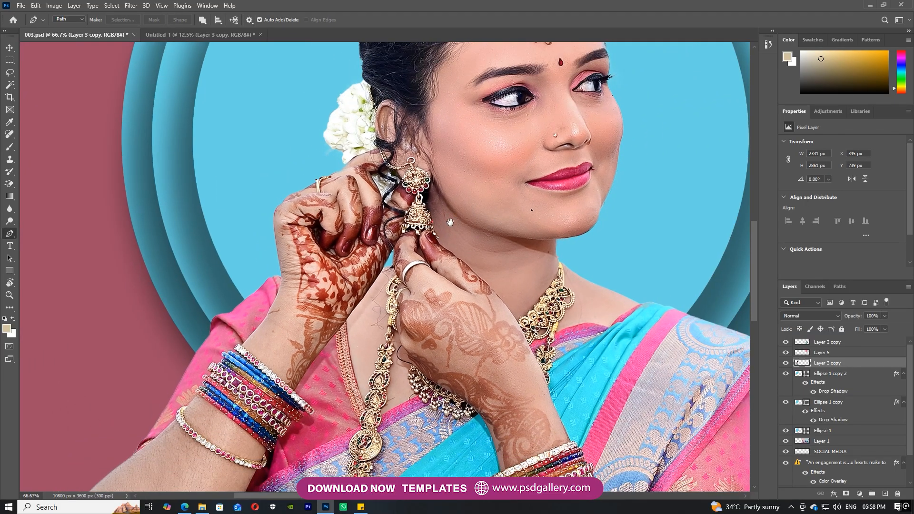
pyautogui.moveTo(499, 227); pyautogui.dragTo(402, 231)
pyautogui.moveTo(516, 200); pyautogui.dragTo(292, 120)
pyautogui.moveTo(463, 261); pyautogui.dragTo(322, 169)
pyautogui.hotkey('ctrl', '-')
pyautogui.moveTo(330, 243); pyautogui.dragTo(410, 127)
pyautogui.hotkey('ctrl', '-')
pyautogui.moveTo(302, 59); pyautogui.dragTo(316, 232)
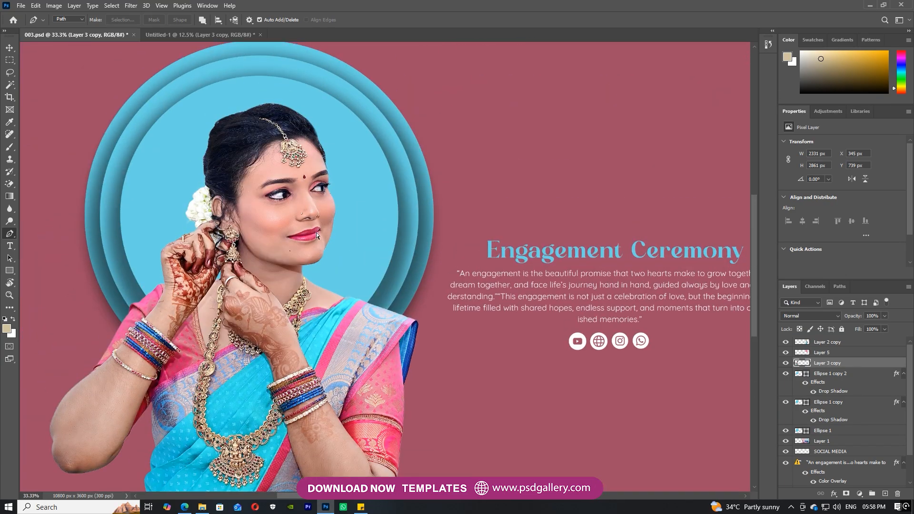
pyautogui.hotkey('ctrl', '+')
pyautogui.moveTo(236, 182); pyautogui.dragTo(327, 246)
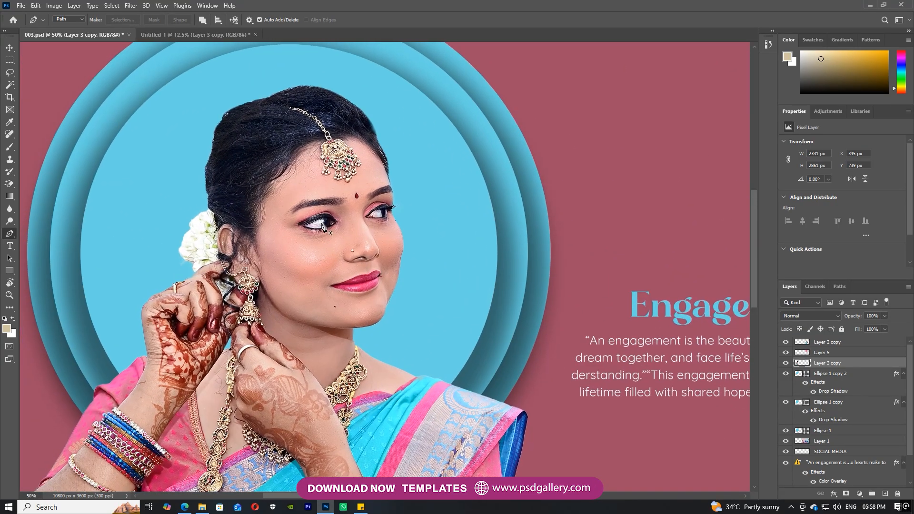
# Run the Skin Retouching action on the Layer 3 copy portrait with a 17.0 px High Pass and a 4.5 px Gaussian Blur.
pyautogui.press('v')
pyautogui.rightClick(315, 230)
pyautogui.click(329, 237)
pyautogui.click(209, 7)
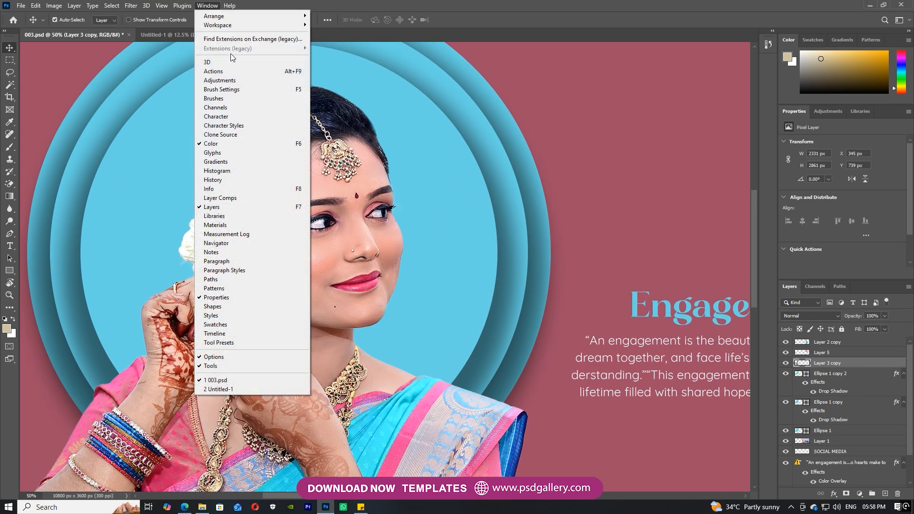
pyautogui.click(223, 71)
pyautogui.click(710, 73)
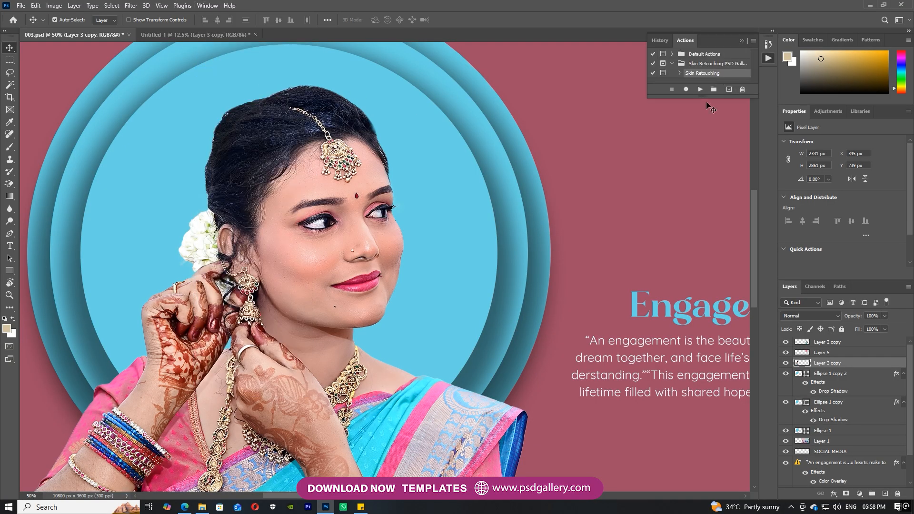
pyautogui.click(699, 90)
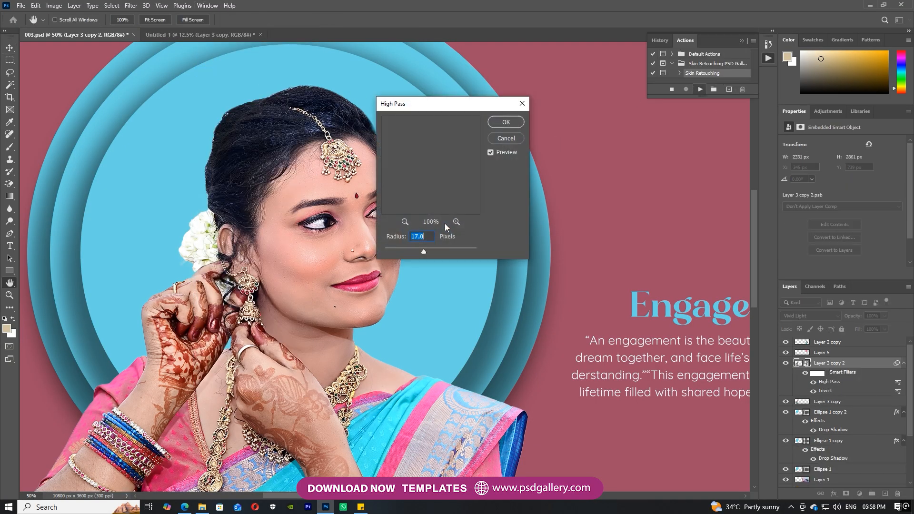
pyautogui.click(505, 122)
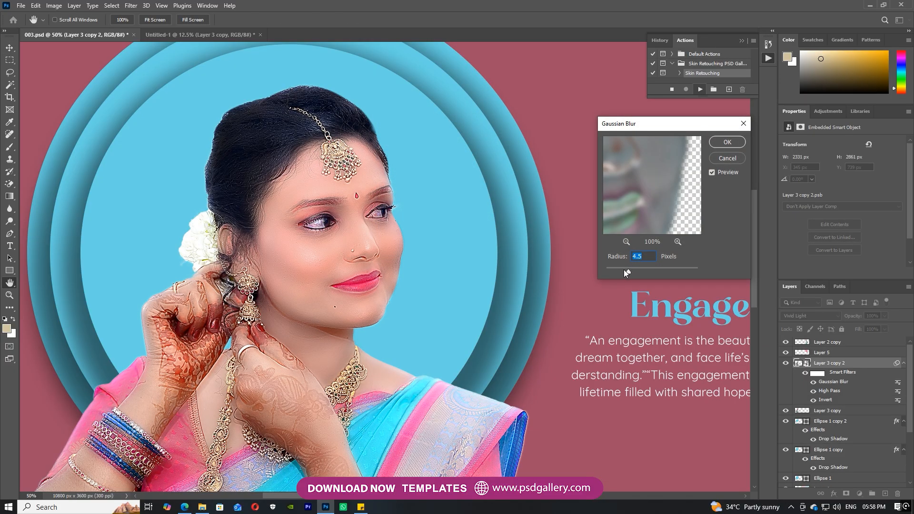
pyautogui.click(721, 142)
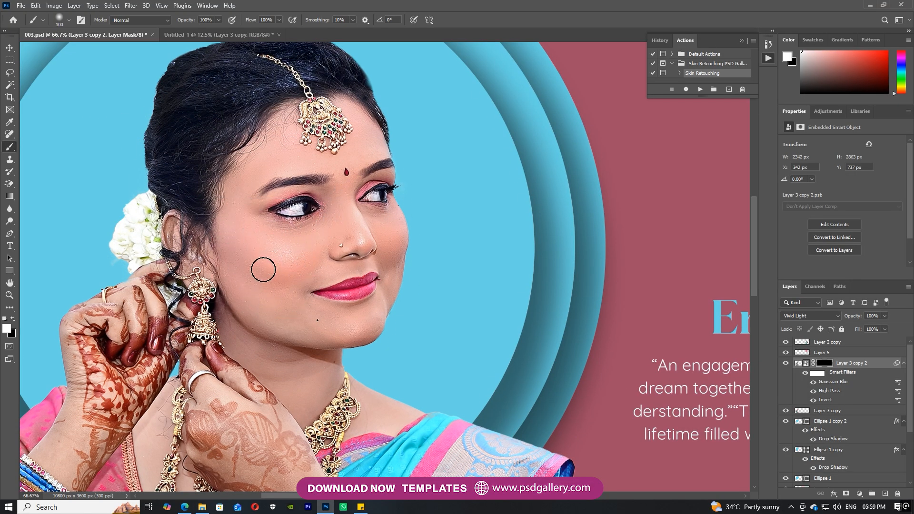
# Paint white on the Layer 3 copy 2 mask to reveal skin smoothing over the nose, cheeks and forehead.
pyautogui.hotkey('ctrl', '+')
pyautogui.press('[')
pyautogui.press('[')
pyautogui.press('[')
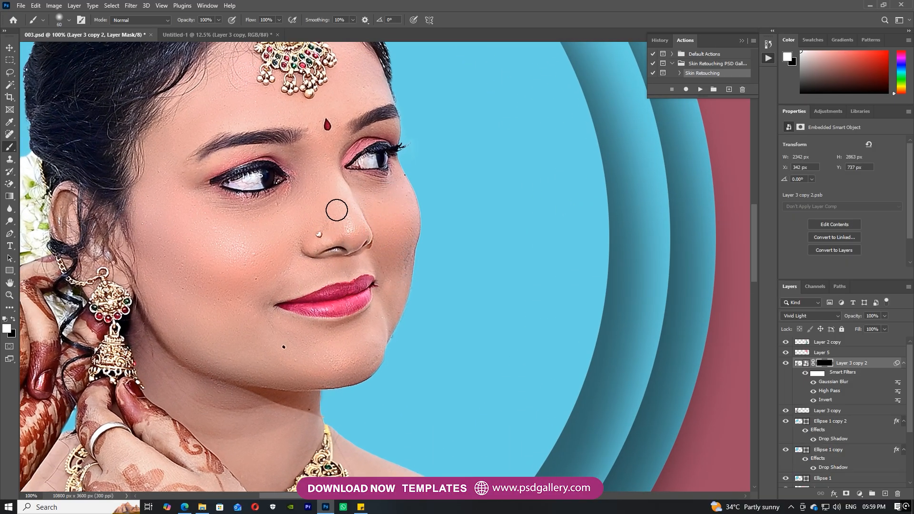
pyautogui.moveTo(365, 185); pyautogui.dragTo(386, 295)
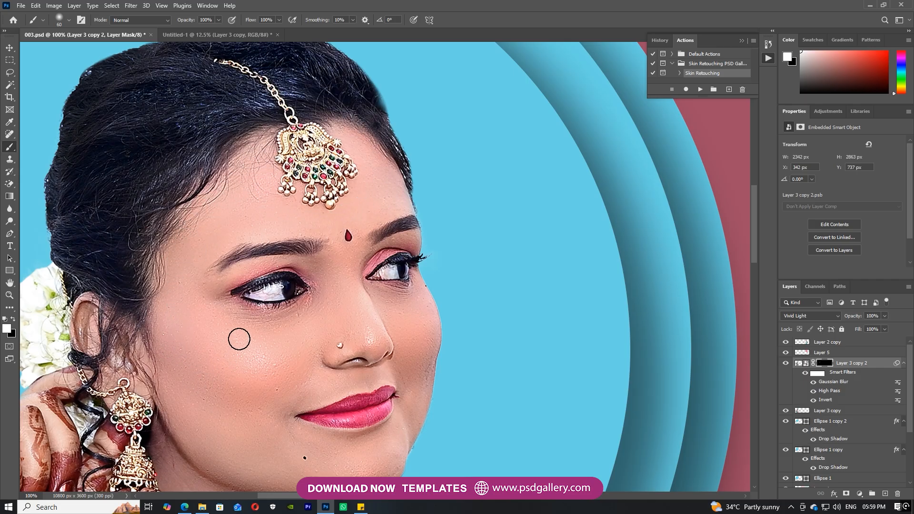
pyautogui.press(']')
pyautogui.press(']')
pyautogui.press(']')
pyautogui.moveTo(254, 435); pyautogui.dragTo(266, 324)
# Paint white on the Layer 3 copy 2 mask over the lower cheeks, jaw and chin.
pyautogui.press('[')
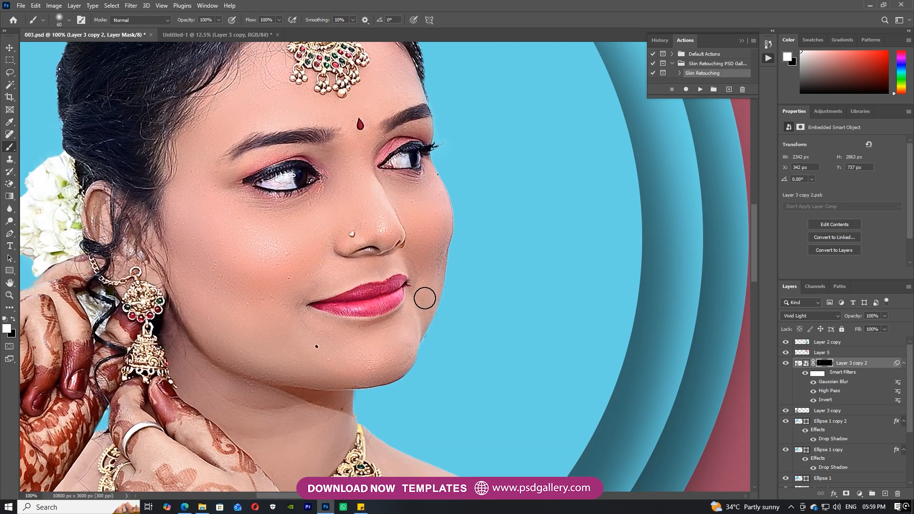
pyautogui.press(']')
pyautogui.press(']')
pyautogui.moveTo(317, 434)
pyautogui.mouseDown()
pyautogui.moveTo(302, 399)
pyautogui.moveTo(306, 317)
pyautogui.mouseUp()
# Paint white on the Layer 3 copy 2 mask over the neck and the bare skin by the shoulder.
pyautogui.press(']')
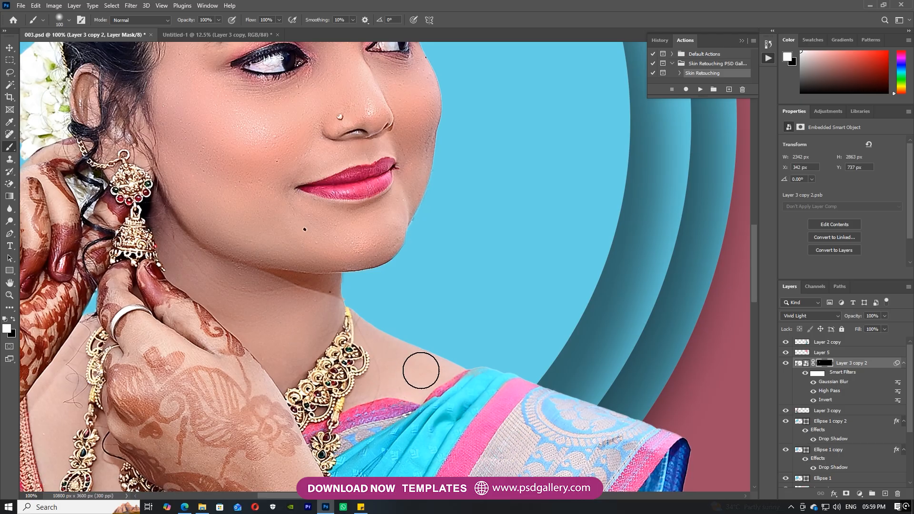
pyautogui.press('[')
pyautogui.press('[')
pyautogui.press('[')
pyautogui.press('[')
pyautogui.moveTo(226, 317); pyautogui.dragTo(182, 150)
# Reveal the skin smoothing on the hennaed hand and wrist by painting white on the Layer 3 copy 2 mask.
pyautogui.press(']')
pyautogui.press(']')
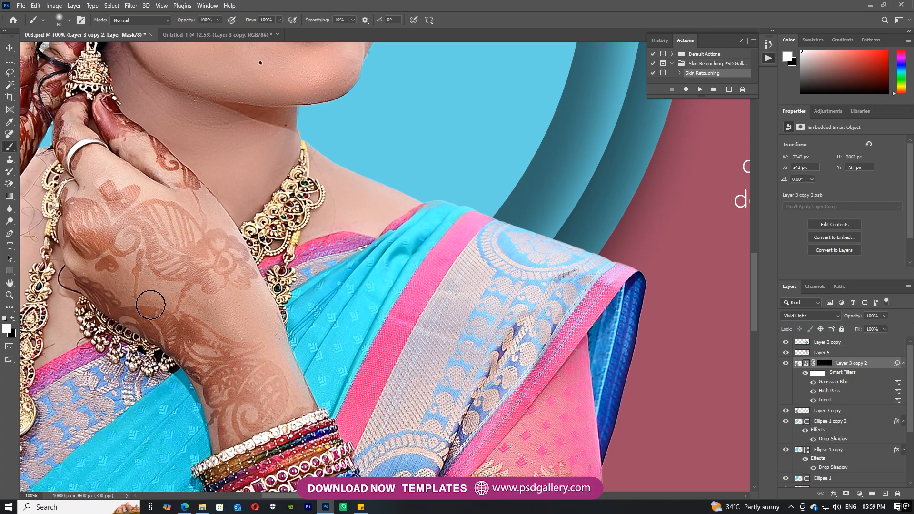
pyautogui.hotkey('ctrl', '-')
pyautogui.hotkey('ctrl', '-')
pyautogui.hotkey('ctrl', '-')
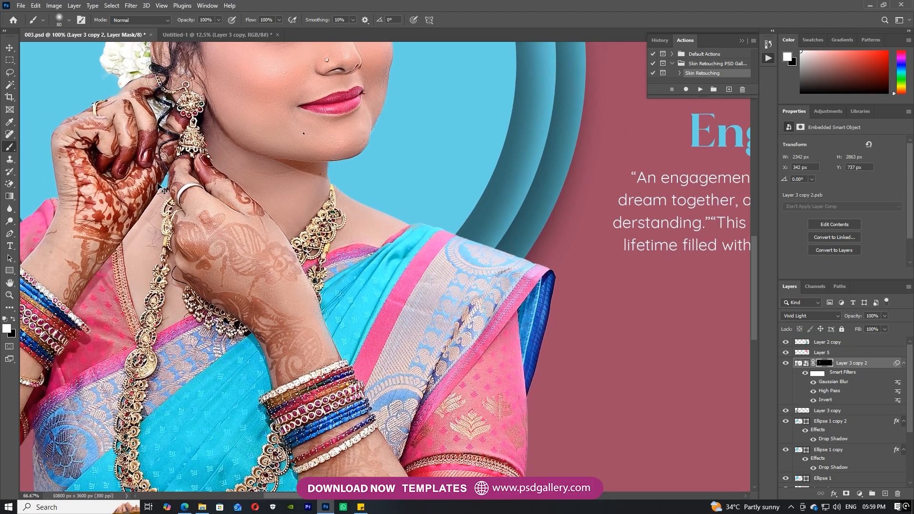
# Reveal the skin smoothing on both forearms and elbows with a larger white brush on the Layer 3 copy 2 mask.
pyautogui.moveTo(164, 286); pyautogui.dragTo(216, 206)
pyautogui.hotkey('ctrl', '+')
pyautogui.press(']')
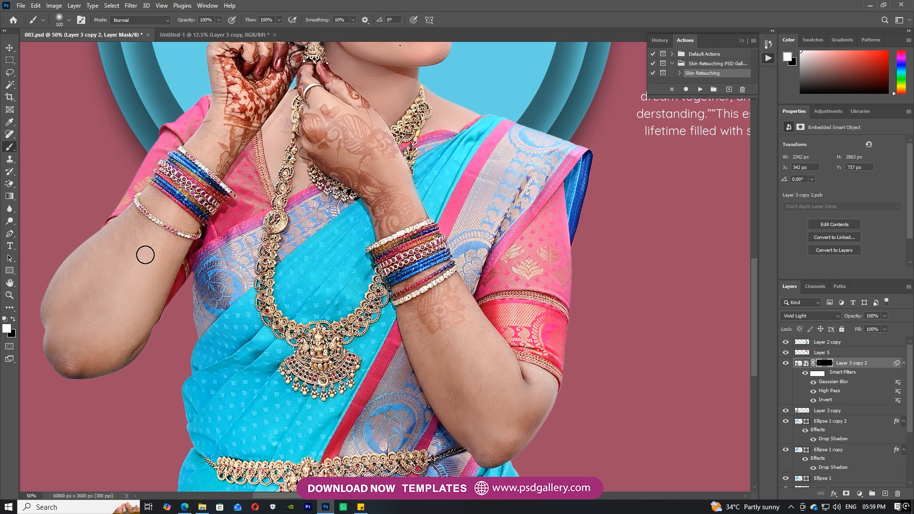
pyautogui.press(']')
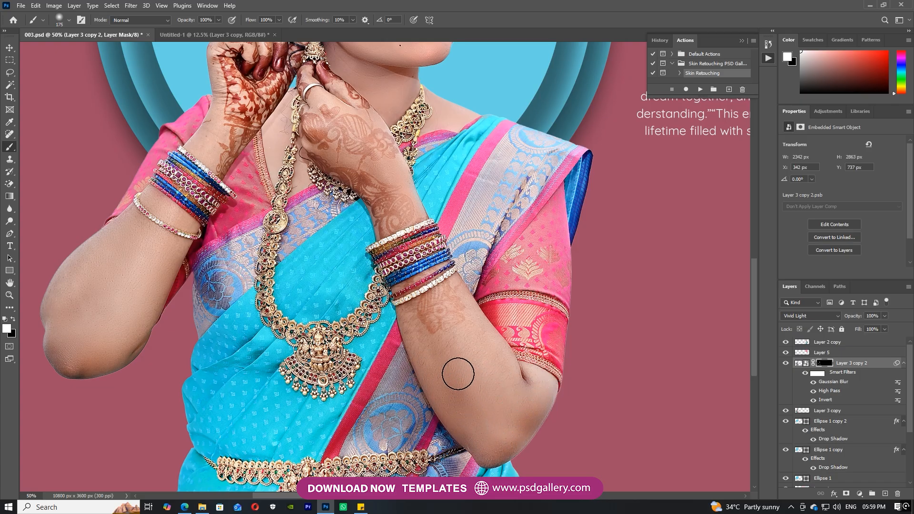
pyautogui.press('[')
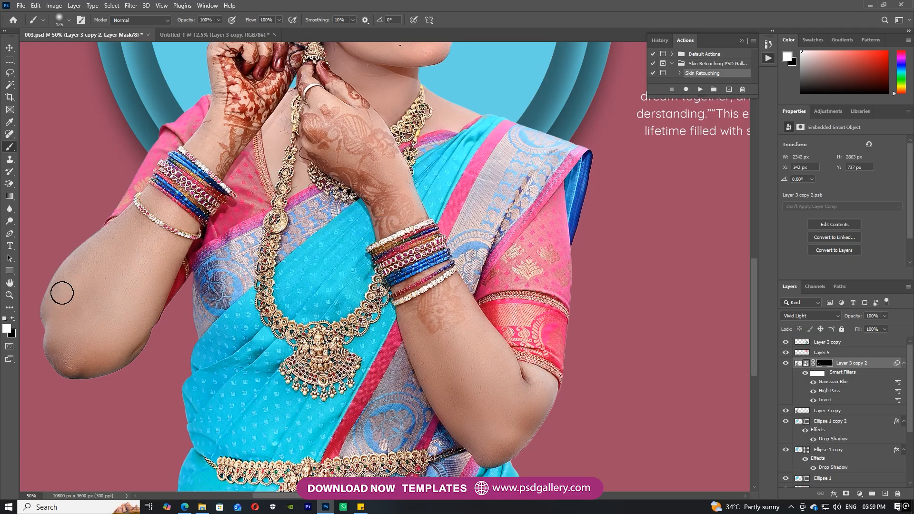
pyautogui.moveTo(156, 267); pyautogui.dragTo(81, 425)
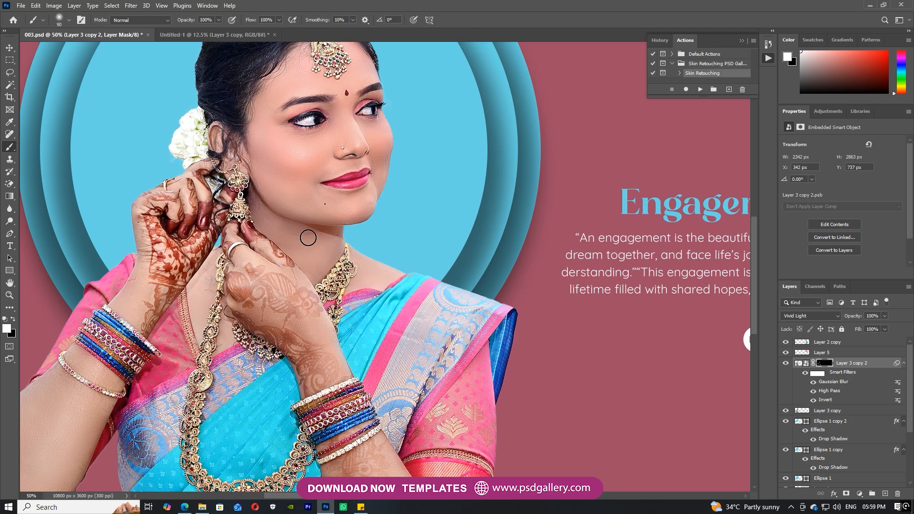
pyautogui.scroll(-2, 341, 199)
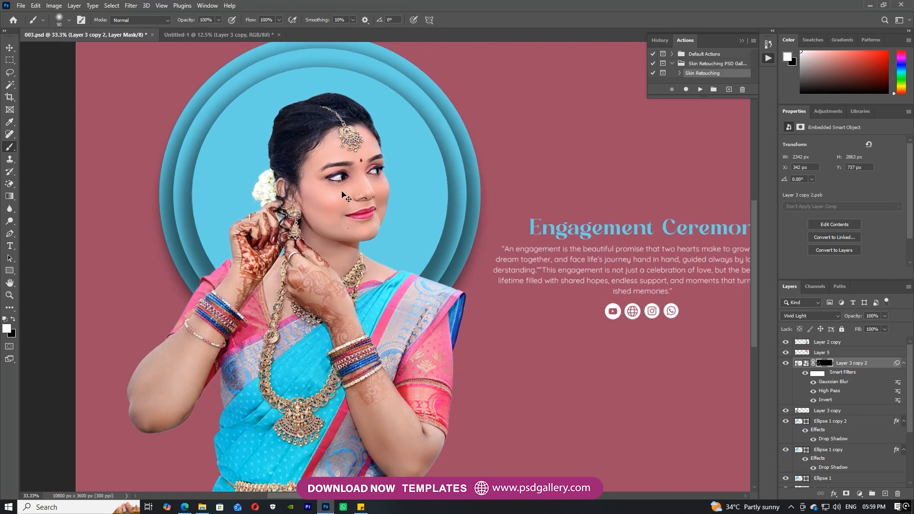
# Add a new empty layer directly beneath the Layer 3 copy portrait.
pyautogui.press('v')
pyautogui.rightClick(345, 211)
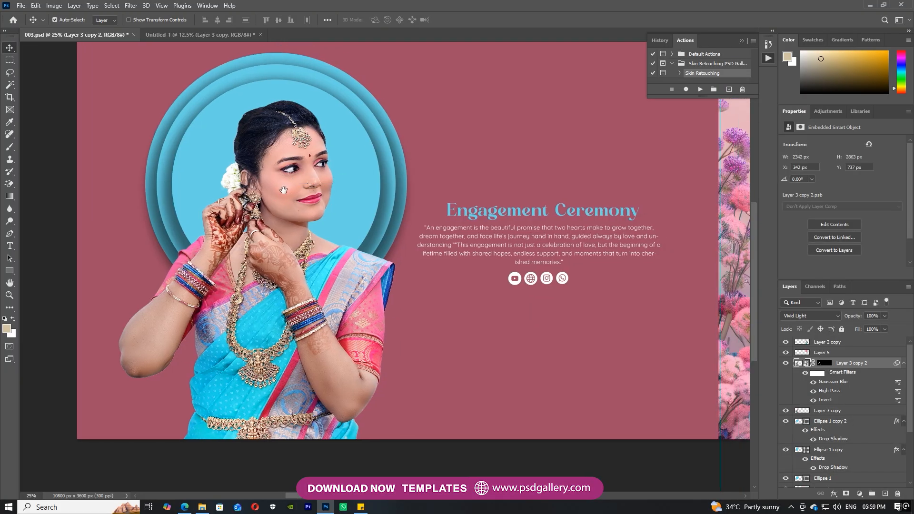
pyautogui.rightClick(261, 175)
pyautogui.click(284, 182)
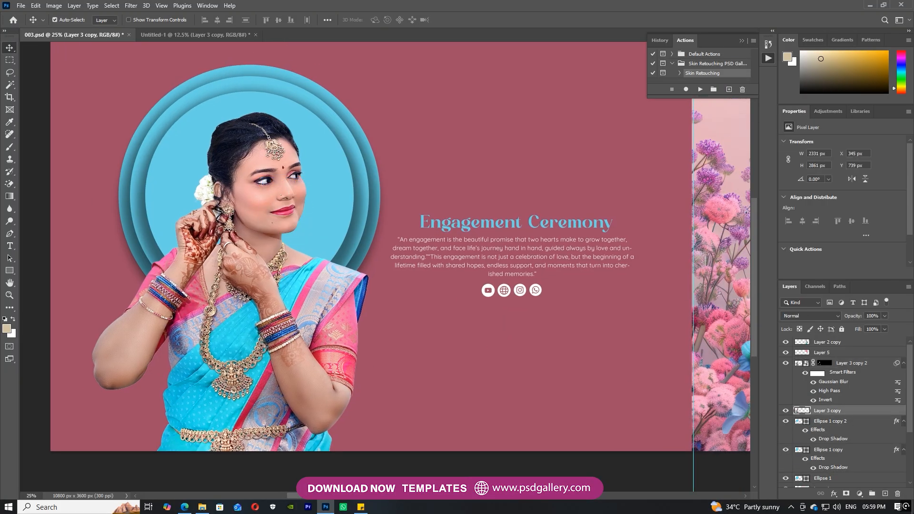
pyautogui.keyDown('ctrl'); pyautogui.click(884, 493); pyautogui.keyUp('ctrl')
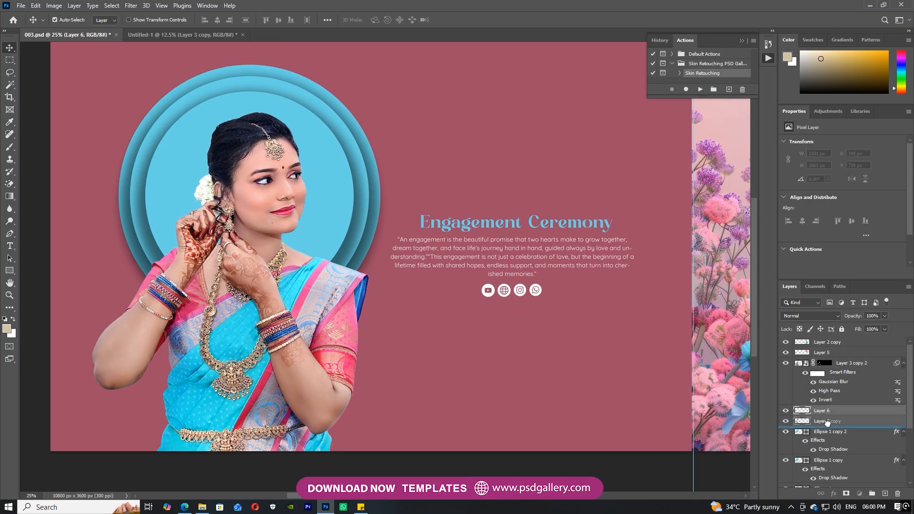
pyautogui.moveTo(229, 289); pyautogui.dragTo(191, 295)
pyautogui.moveTo(543, 284); pyautogui.dragTo(201, 286)
pyautogui.moveTo(479, 278); pyautogui.dragTo(435, 302)
pyautogui.moveTo(94, 294); pyautogui.dragTo(478, 318)
pyautogui.moveTo(334, 283); pyautogui.dragTo(312, 274)
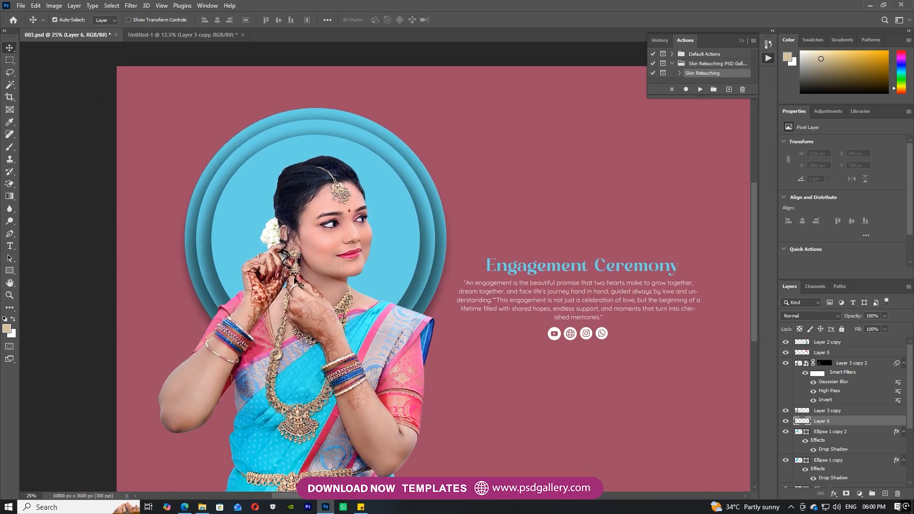
# Set the foreground colour to the pink ff5187.
pyautogui.click(6, 330)
pyautogui.moveTo(794, 303); pyautogui.dragTo(793, 310)
pyautogui.moveTo(787, 245); pyautogui.dragTo(793, 214)
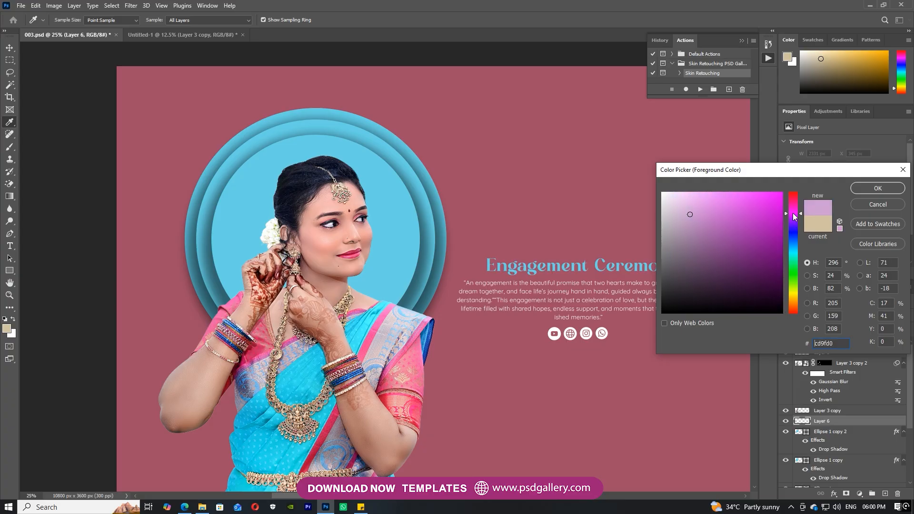
pyautogui.click(579, 196)
pyautogui.moveTo(726, 240); pyautogui.dragTo(739, 191)
pyautogui.click(867, 191)
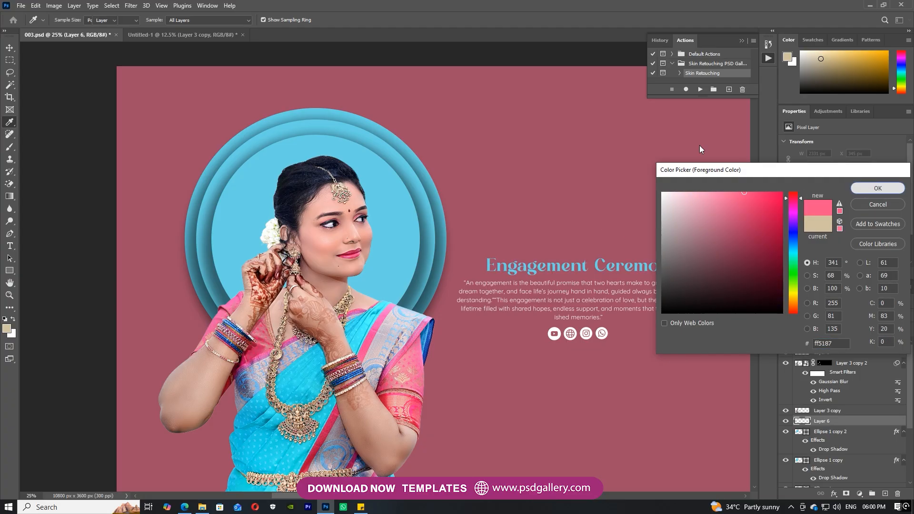
# Add another new layer directly beneath Layer 3 copy and make the Brush tool ready for painting on it.
pyautogui.click(353, 206)
pyautogui.rightClick(335, 241)
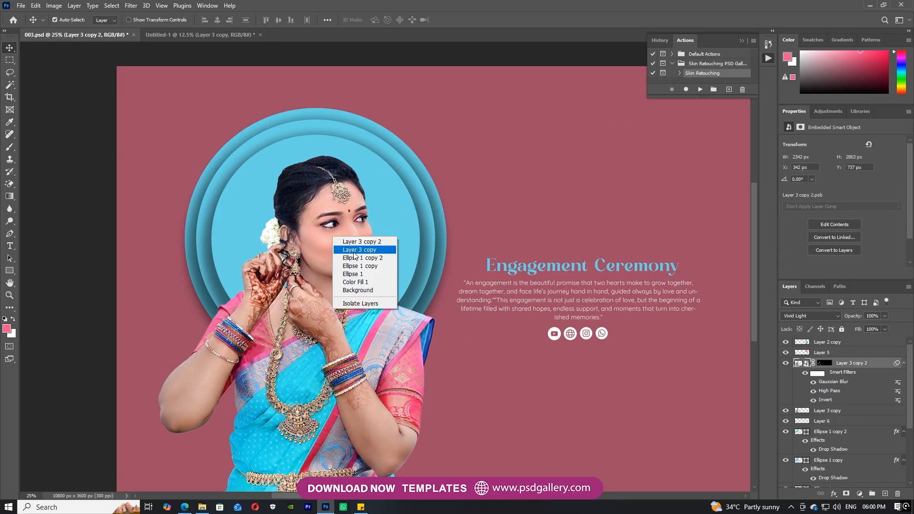
pyautogui.click(347, 250)
pyautogui.click(885, 494)
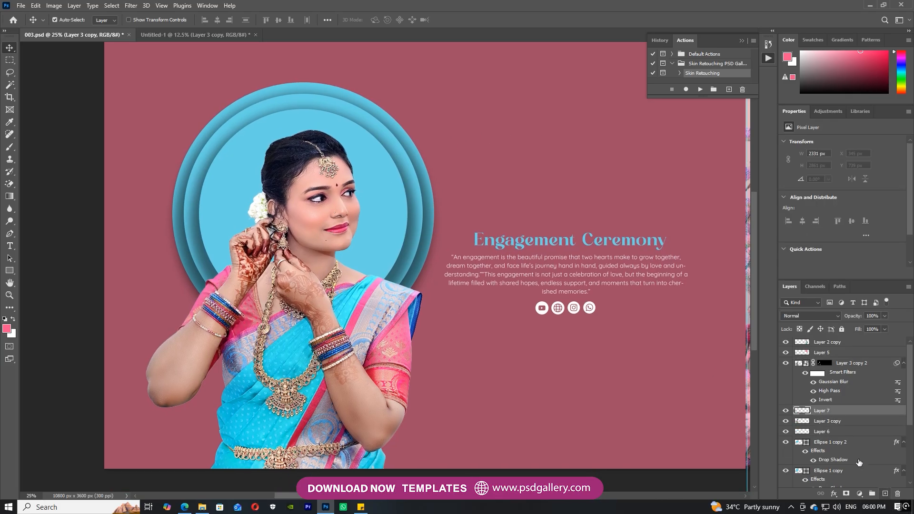
pyautogui.press('b')
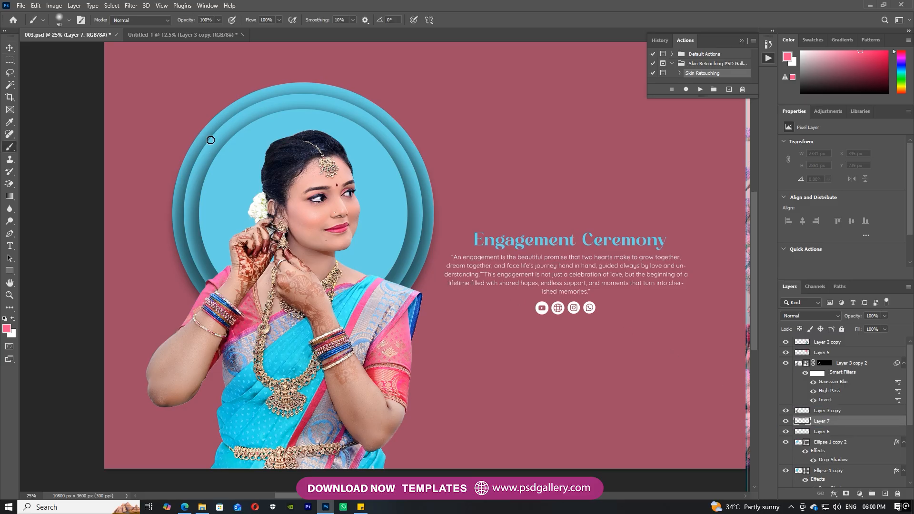
# Paint one soft pink dab on Layer 7 and enlarge it behind the head to 1914 by 2126 px.
pyautogui.click(242, 171)
pyautogui.hotkey('ctrl', 't')
pyautogui.moveTo(253, 163)
pyautogui.mouseDown()
pyautogui.moveTo(392, 124)
pyautogui.moveTo(336, 200)
pyautogui.moveTo(333, 188)
pyautogui.mouseUp()
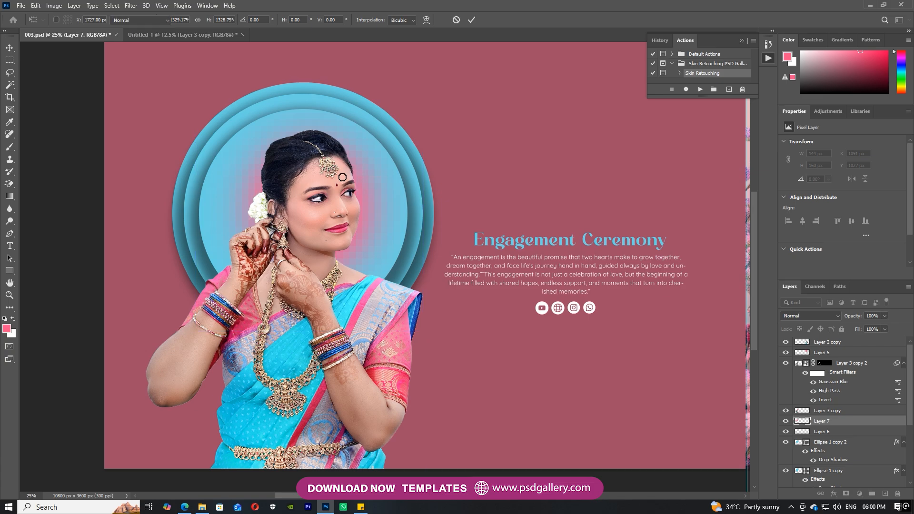
pyautogui.press('Return')
# Set the pink glow's blend mode to Screen and enlarge it to 2718 by 3020 px.
pyautogui.click(818, 312)
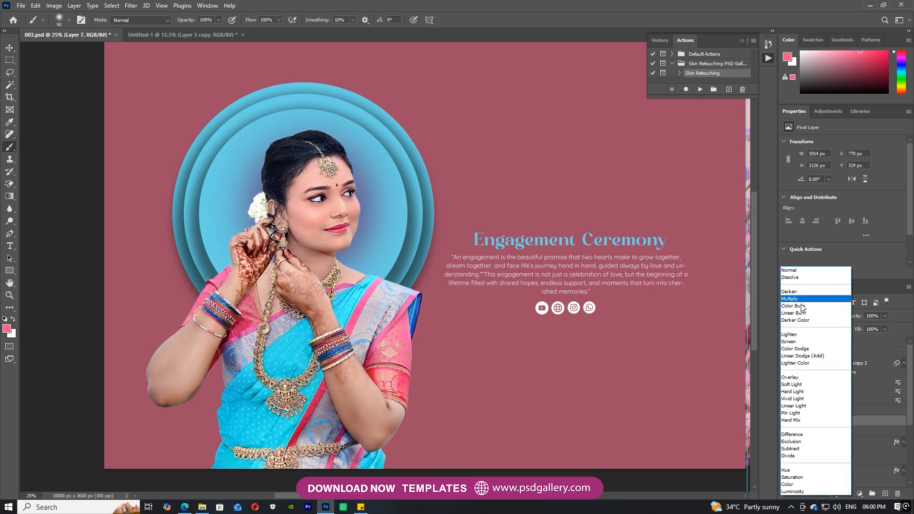
pyautogui.click(794, 346)
pyautogui.hotkey('ctrl', 't')
pyautogui.moveTo(425, 80)
pyautogui.mouseDown()
pyautogui.moveTo(511, 26)
pyautogui.moveTo(481, 50)
pyautogui.moveTo(510, 58)
pyautogui.mouseUp()
pyautogui.press('Return')
pyautogui.press('b')
# Apply a Color Balance adjustment to the Layer 3 copy 2 smart object.
pyautogui.hotkey('ctrl', '-')
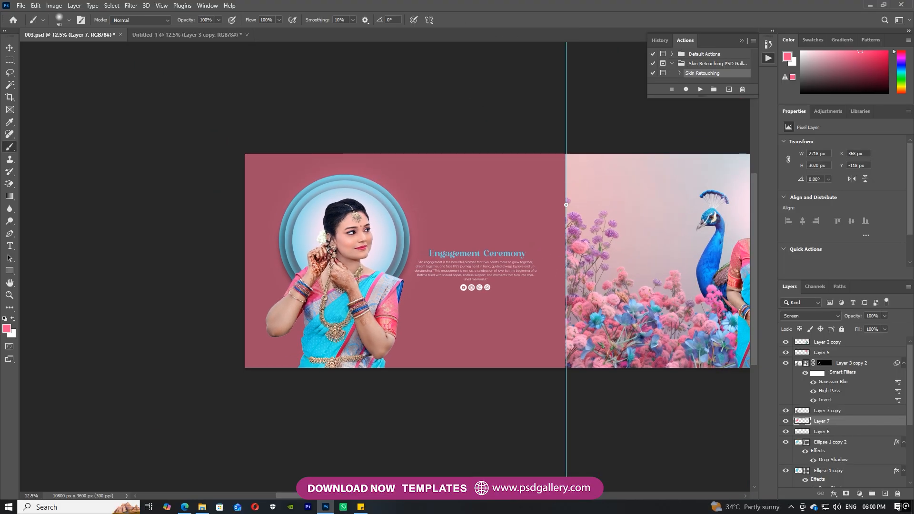
pyautogui.scroll(1, 384, 314)
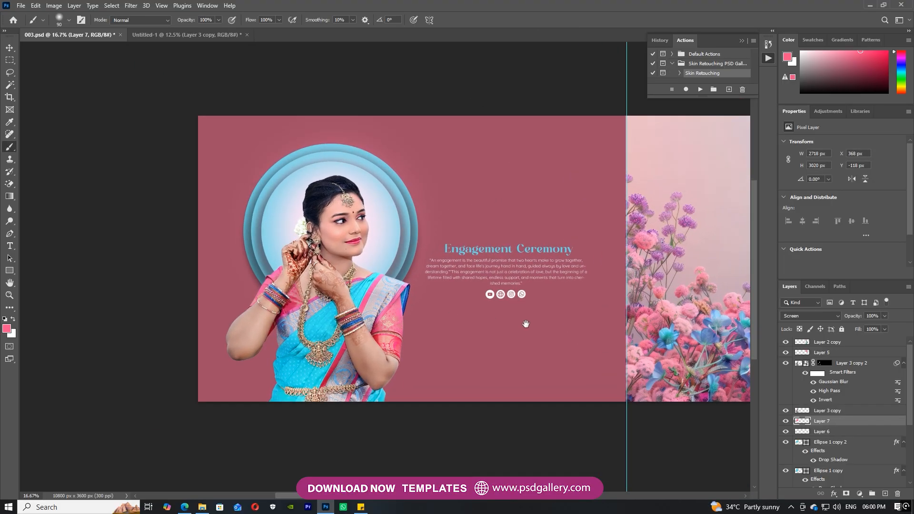
pyautogui.hscroll(5, 523, 320)
pyautogui.hscroll(3, 585, 335)
pyautogui.hscroll(-10, 521, 300)
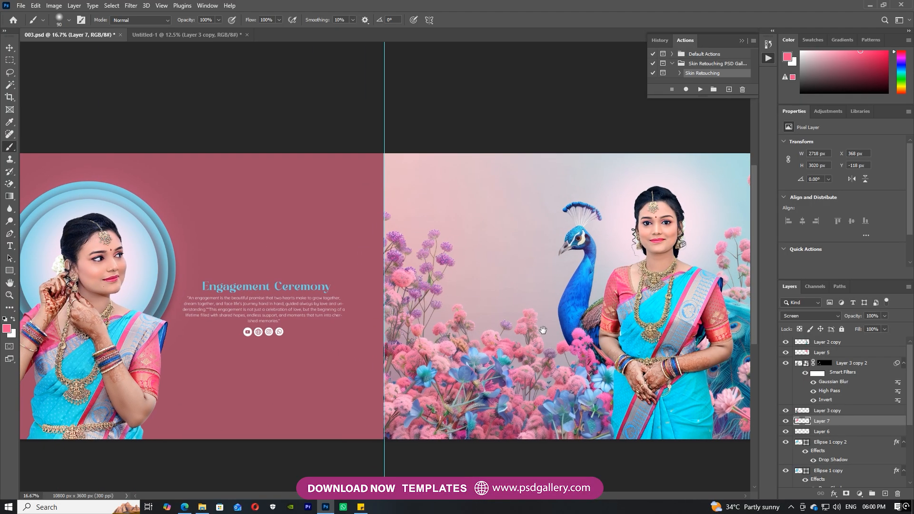
pyautogui.hotkey('ctrl', '+')
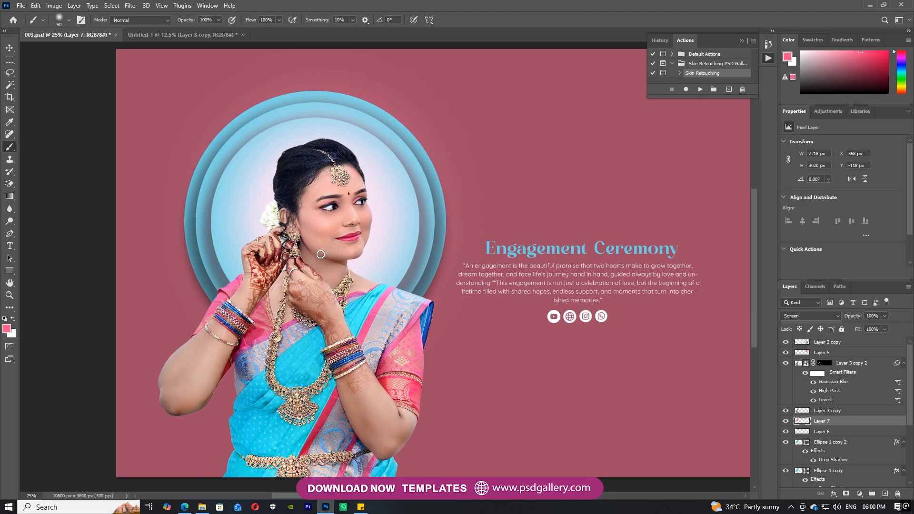
pyautogui.press('v')
pyautogui.click(341, 233)
pyautogui.hscroll(1, 341, 233)
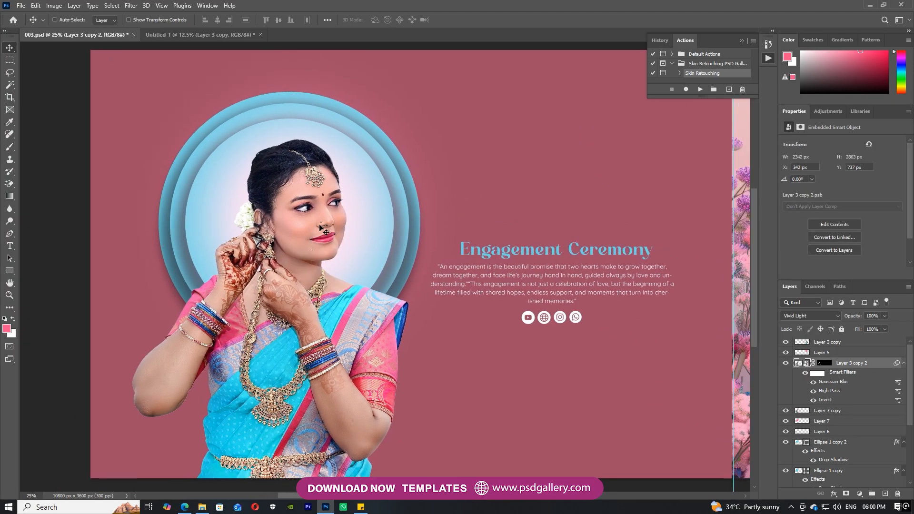
pyautogui.hotkey('ctrl', 'b')
pyautogui.moveTo(441, 179); pyautogui.dragTo(441, 178)
pyautogui.click(546, 139)
# Brighten the Layer 3 copy portrait with the Dodge tool at 1000 px, range Midtones and 50% exposure.
pyautogui.moveTo(435, 278); pyautogui.dragTo(564, 245)
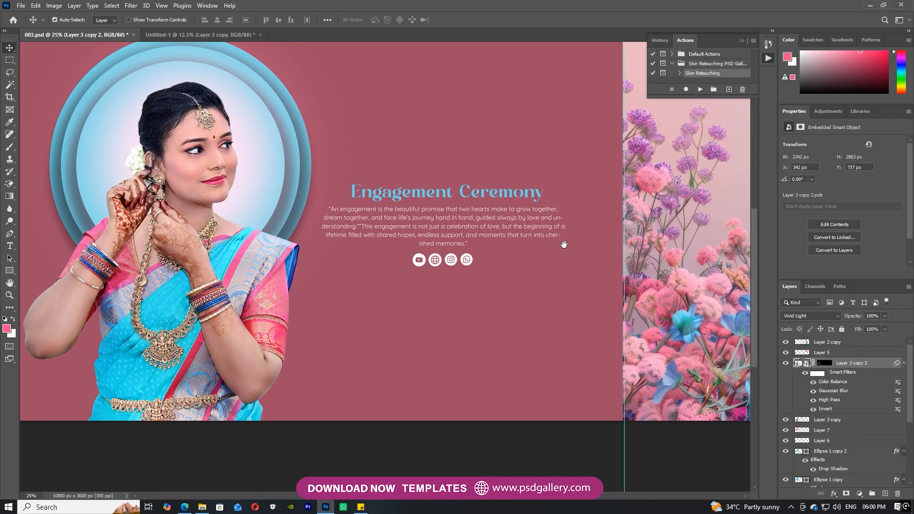
pyautogui.click(247, 315)
pyautogui.click(10, 220)
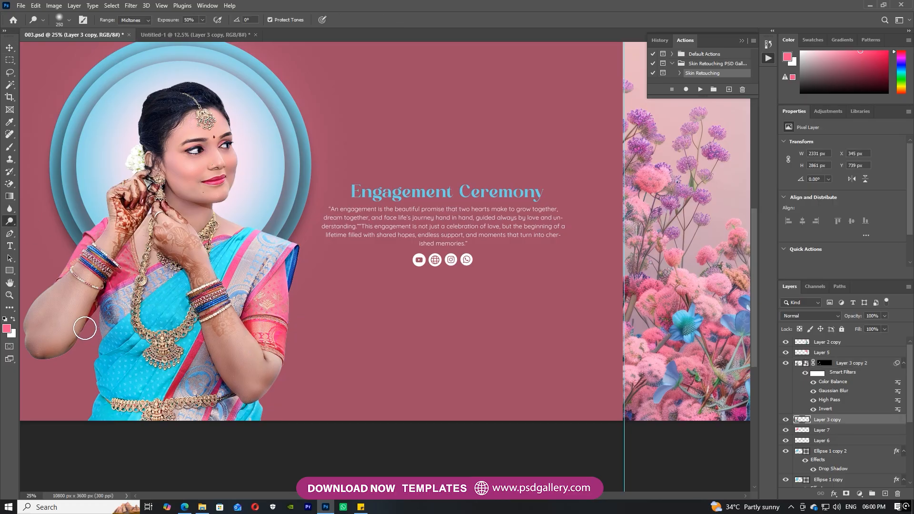
pyautogui.press(']')
pyautogui.press(']')
pyautogui.press(']')
pyautogui.press(']')
pyautogui.press(']')
pyautogui.press(']')
pyautogui.press(']')
pyautogui.press(']')
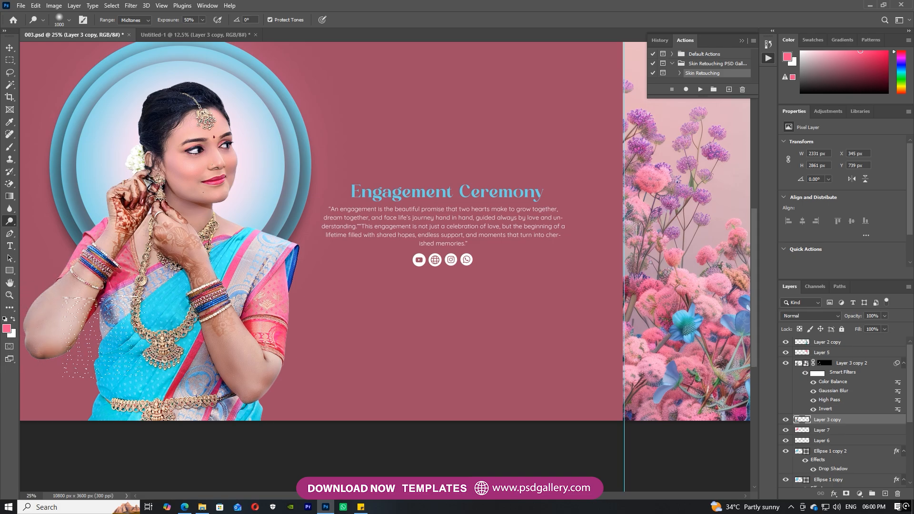
pyautogui.scroll(2, 119, 224)
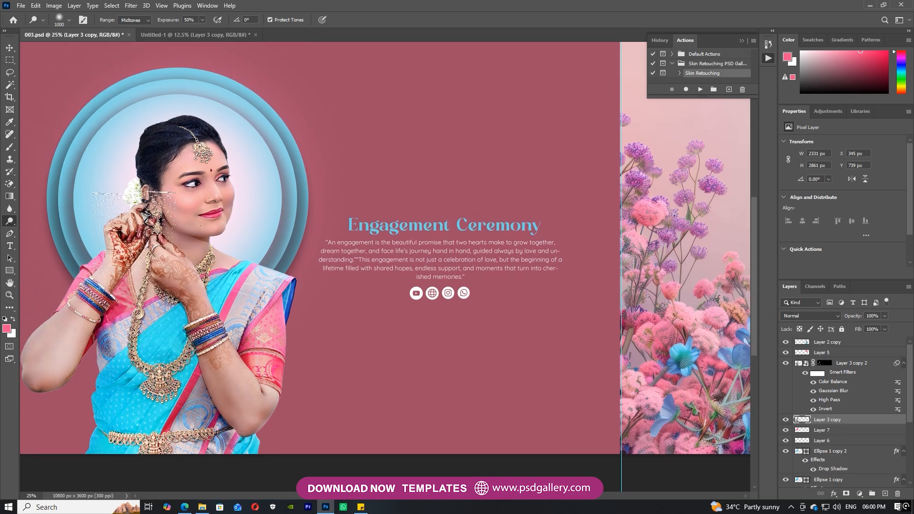
pyautogui.moveTo(286, 327)
pyautogui.mouseDown()
pyautogui.moveTo(233, 331)
pyautogui.moveTo(288, 330)
pyautogui.mouseUp()
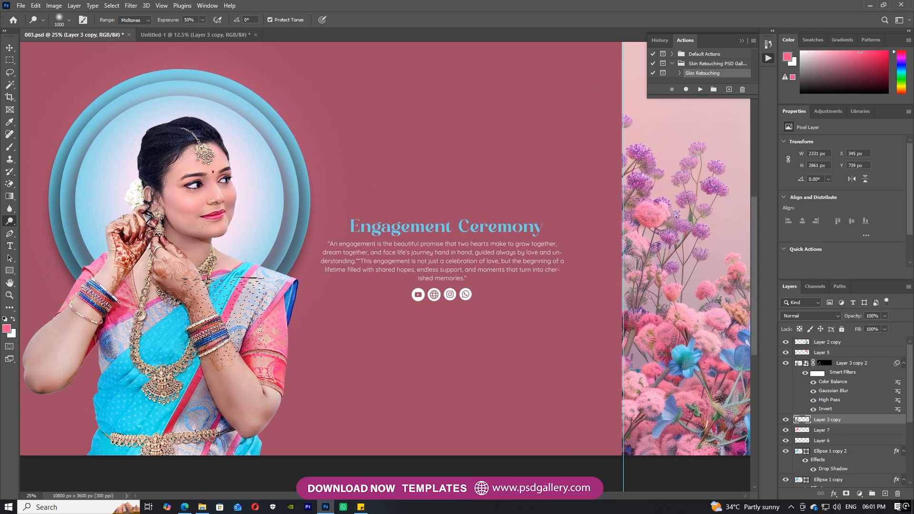
# Apply Hue/Saturation to the Layer 3 copy portrait with Saturation +4.
pyautogui.press('v')
pyautogui.rightClick(159, 369)
pyautogui.click(184, 376)
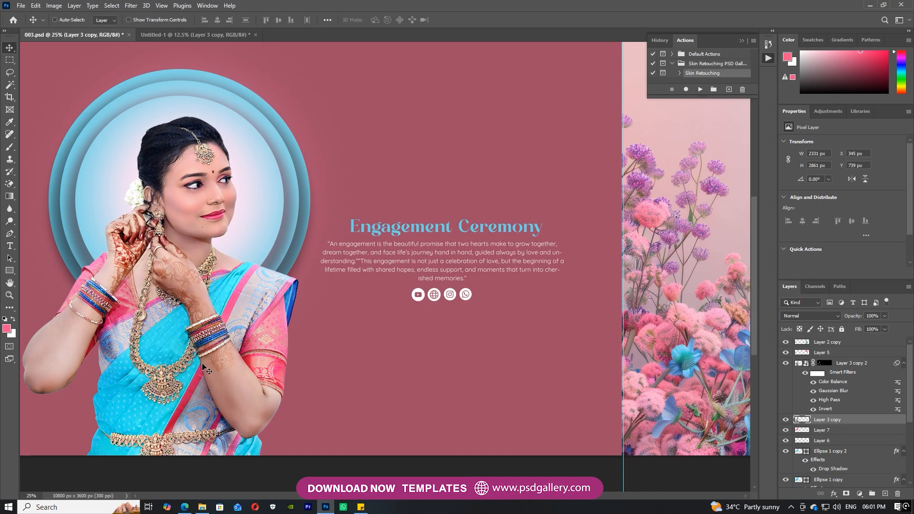
pyautogui.hotkey('ctrl', 'u')
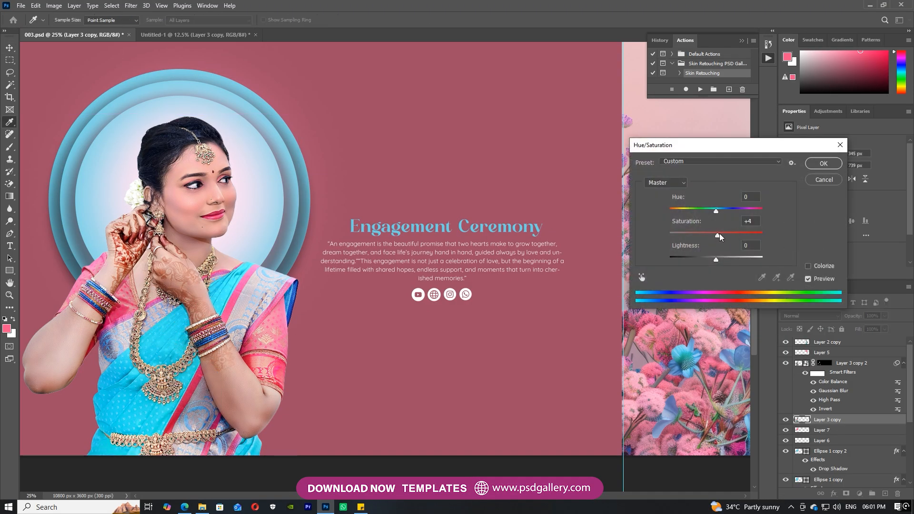
pyautogui.click(810, 166)
pyautogui.moveTo(642, 248); pyautogui.dragTo(271, 265)
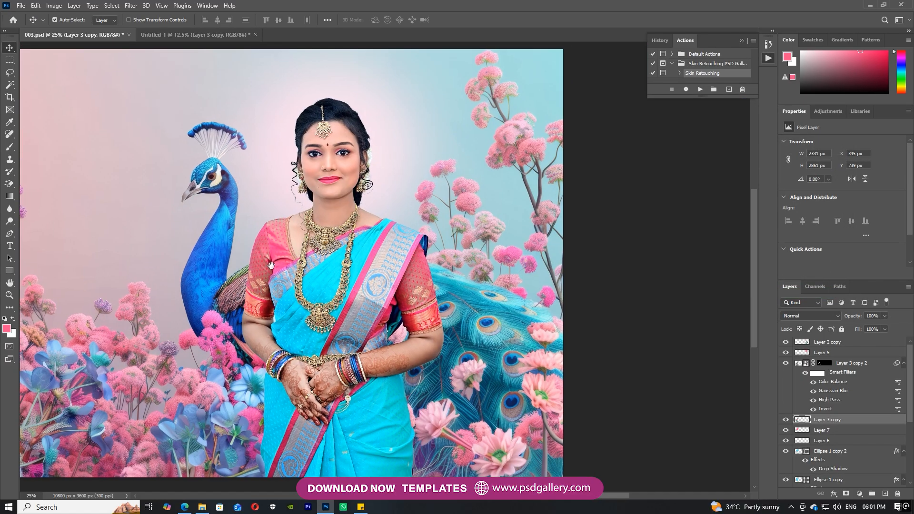
# Apply Color Balance levels -5, 0, +23 and Hue/Saturation with Saturation +5 to the Layer 2 copy portrait.
pyautogui.rightClick(350, 228)
pyautogui.click(370, 234)
pyautogui.moveTo(370, 236); pyautogui.dragTo(309, 233)
pyautogui.hotkey('ctrl', 'b')
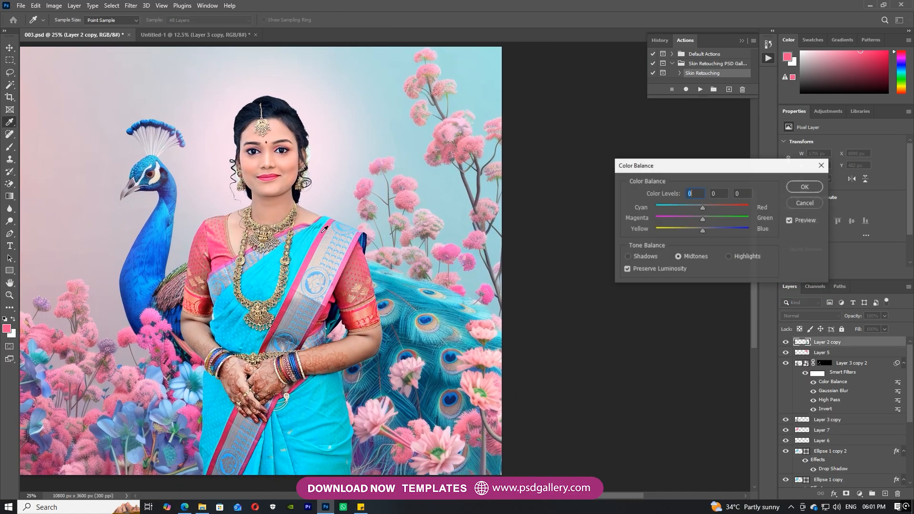
pyautogui.moveTo(711, 230); pyautogui.dragTo(701, 209)
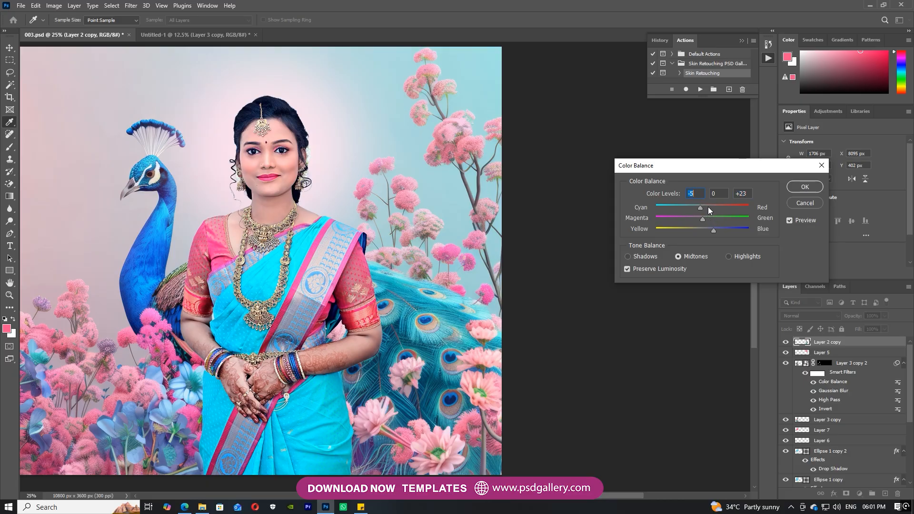
pyautogui.click(810, 220)
pyautogui.click(793, 190)
pyautogui.hotkey('ctrl', 'u')
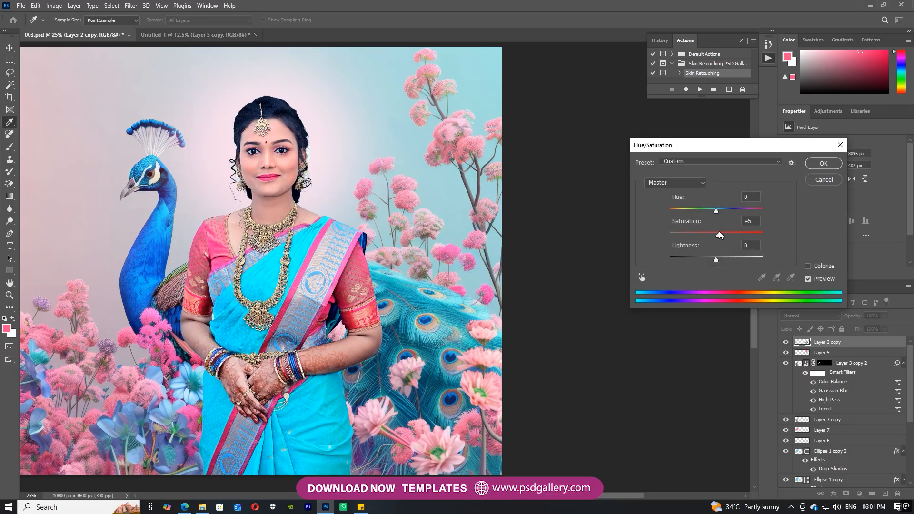
pyautogui.click(840, 164)
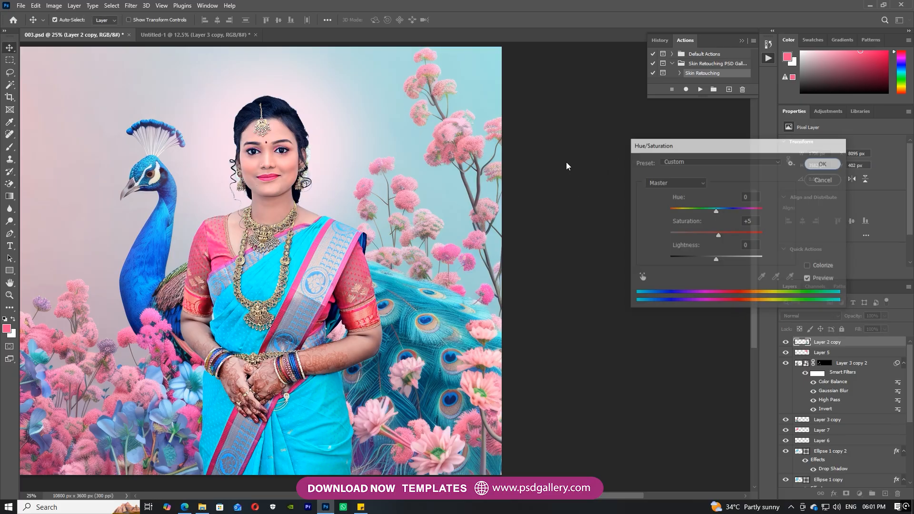
# Brighten the Layer 2 copy portrait's sari with the Dodge tool at 1000 px, range Midtones and 50% exposure.
pyautogui.click(9, 222)
pyautogui.click(352, 322)
pyautogui.click(312, 363)
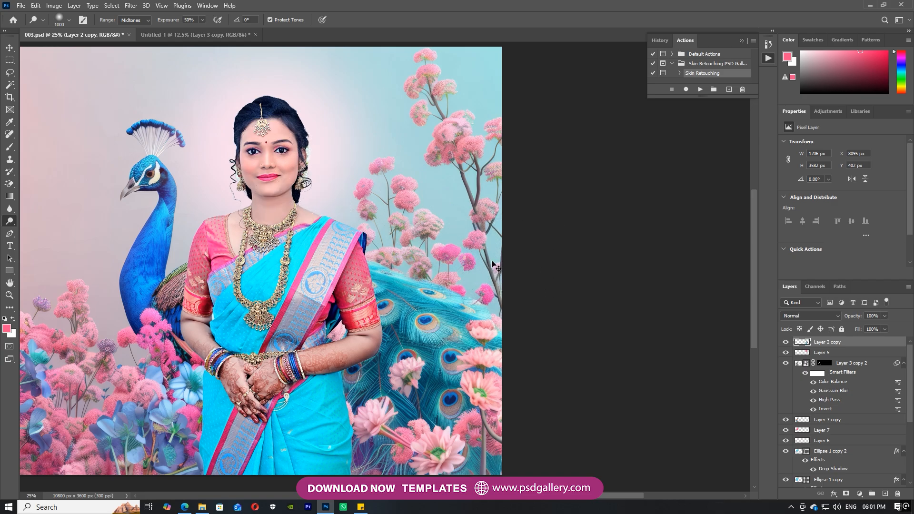
# Run the Skin Retouching action on Layer 2 copy with a High Pass radius of 9.6 px and Gaussian Blur of 4.5 px.
pyautogui.press('v')
pyautogui.rightClick(261, 177)
pyautogui.click(273, 181)
pyautogui.hotkey('ctrl', '+')
pyautogui.moveTo(265, 184); pyautogui.dragTo(331, 283)
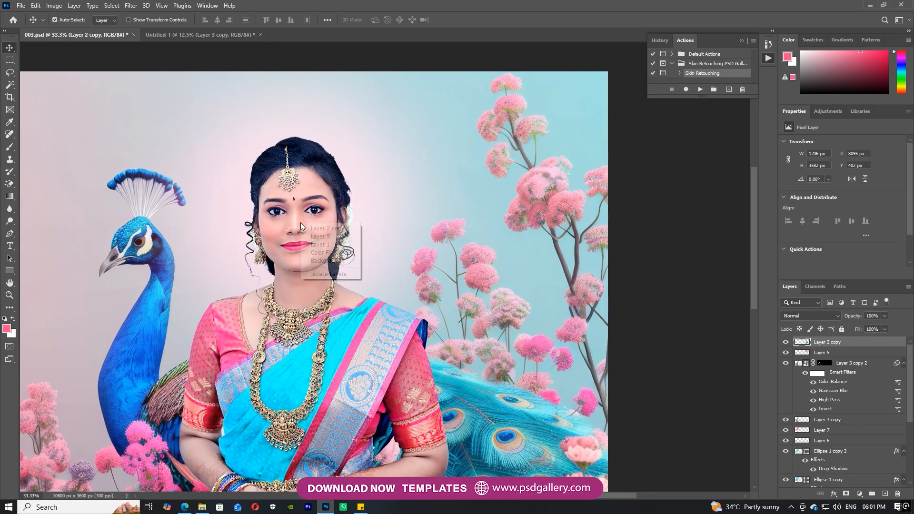
pyautogui.click(697, 89)
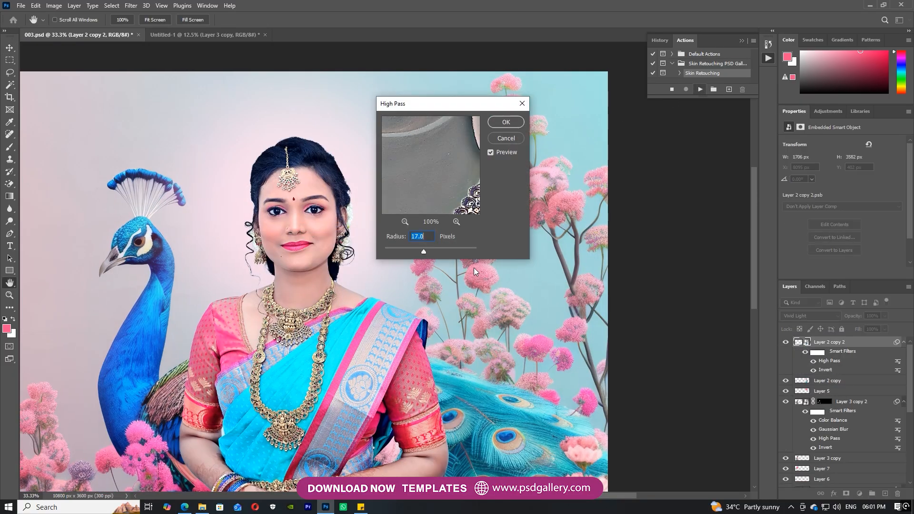
pyautogui.moveTo(420, 253); pyautogui.dragTo(420, 253)
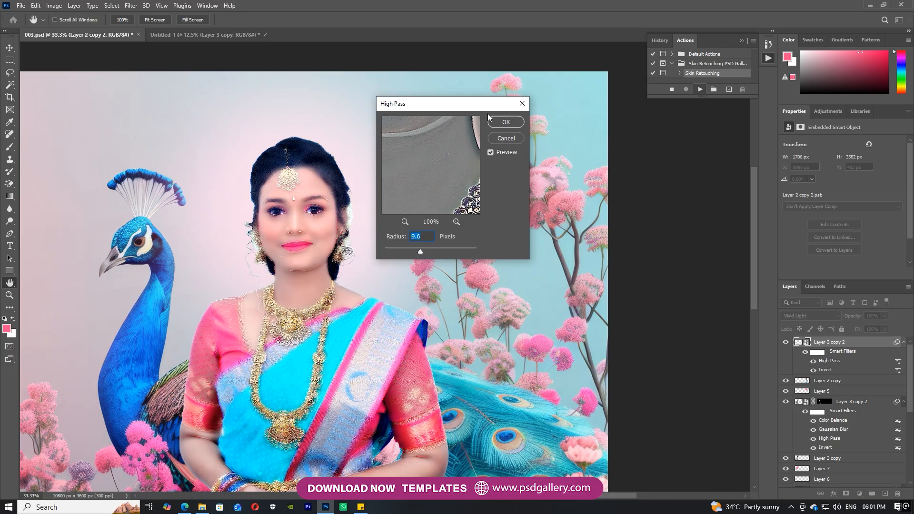
pyautogui.click(505, 123)
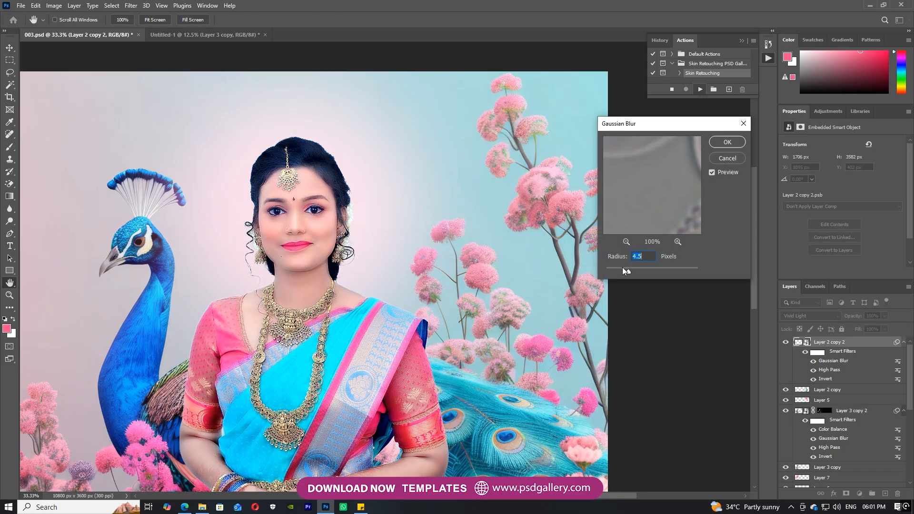
pyautogui.click(727, 142)
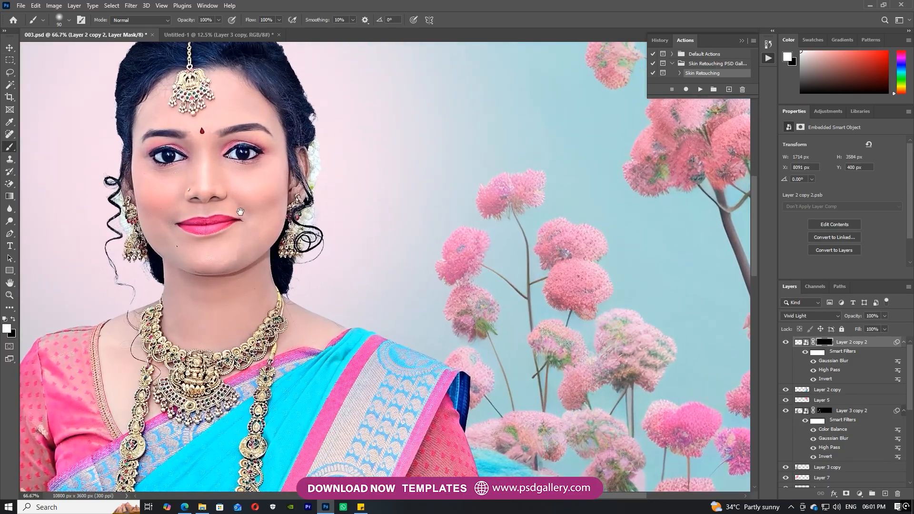
# Paint white on the Layer 2 copy 2 mask over the face, arms and hands with a 70 to 100 px brush.
pyautogui.moveTo(240, 207); pyautogui.dragTo(291, 311)
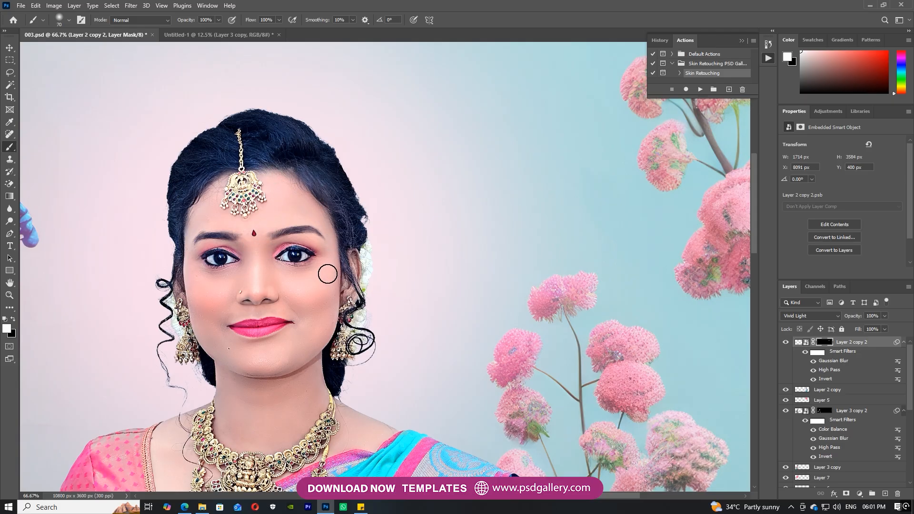
pyautogui.press(']')
pyautogui.press(']')
pyautogui.press(']')
pyautogui.press('[')
pyautogui.press('[')
pyautogui.keyDown('alt'); pyautogui.scroll(-2, 319, 207); pyautogui.keyUp('alt')
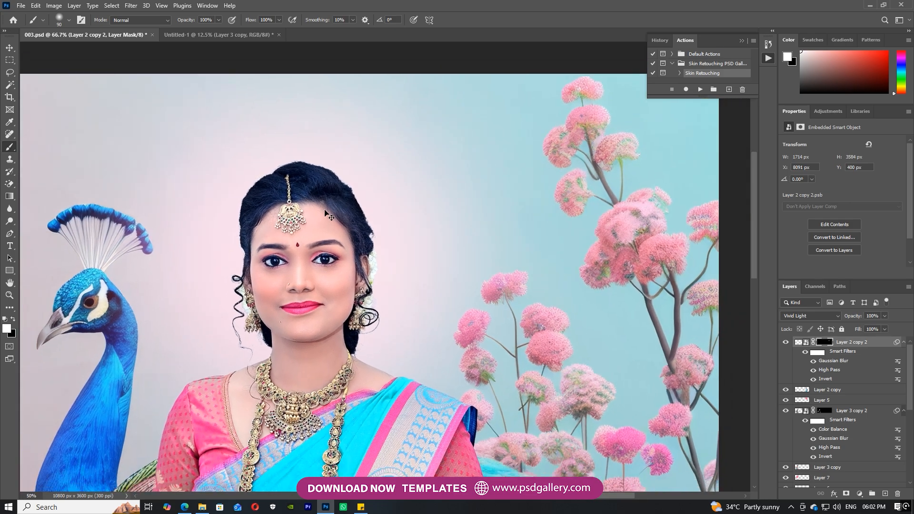
pyautogui.scroll(-3, 364, 193)
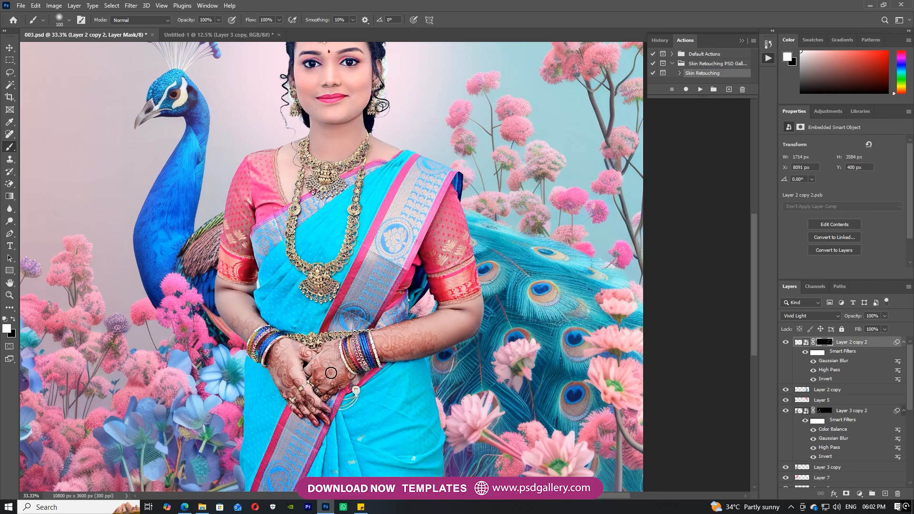
# Merge the retouching smart object Layer 2 copy 2 with Layer 2 copy.
pyautogui.keyDown('alt'); pyautogui.scroll(-3, 331, 372); pyautogui.keyUp('alt')
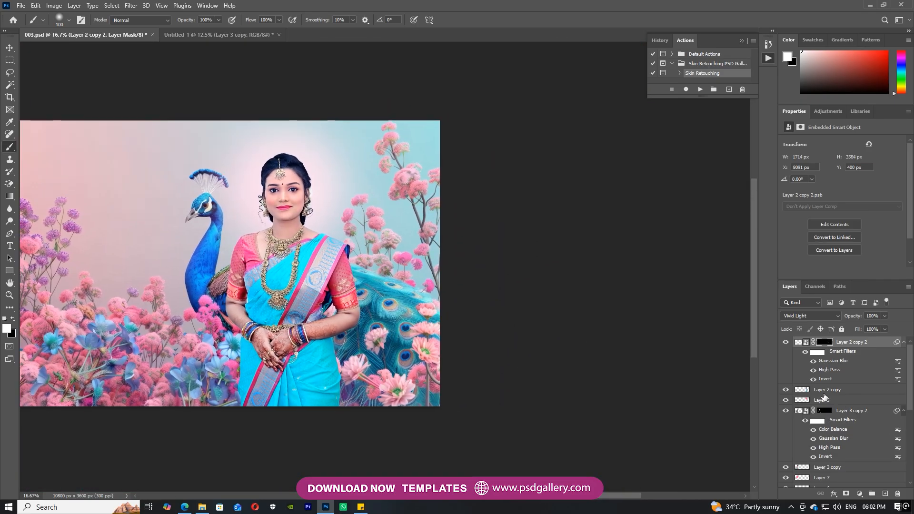
pyautogui.keyDown('shift'); pyautogui.click(823, 392); pyautogui.keyUp('shift')
pyautogui.rightClick(823, 392)
pyautogui.click(737, 378)
pyautogui.moveTo(454, 270); pyautogui.dragTo(505, 283)
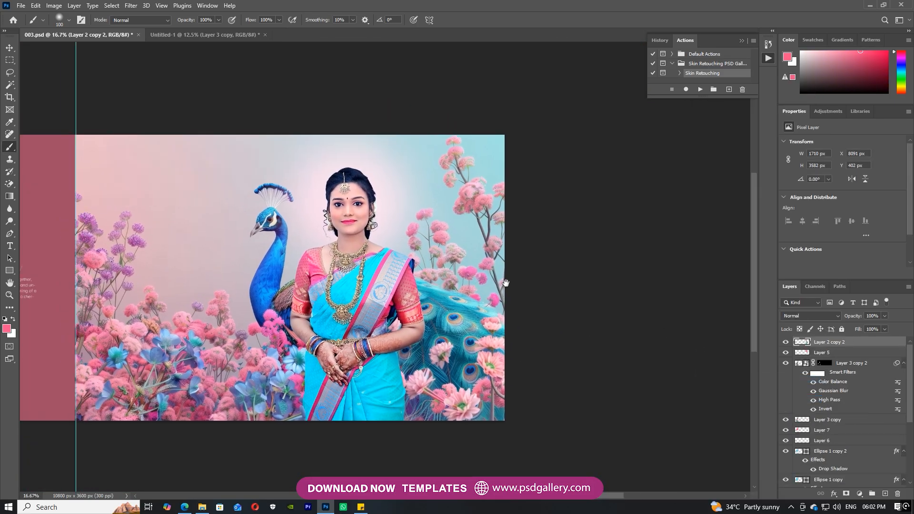
# Trace the hairline across the forehead and around the head jewellery chain with the Pen tool.
pyautogui.keyDown('alt'); pyautogui.scroll(3, 352, 218); pyautogui.keyUp('alt')
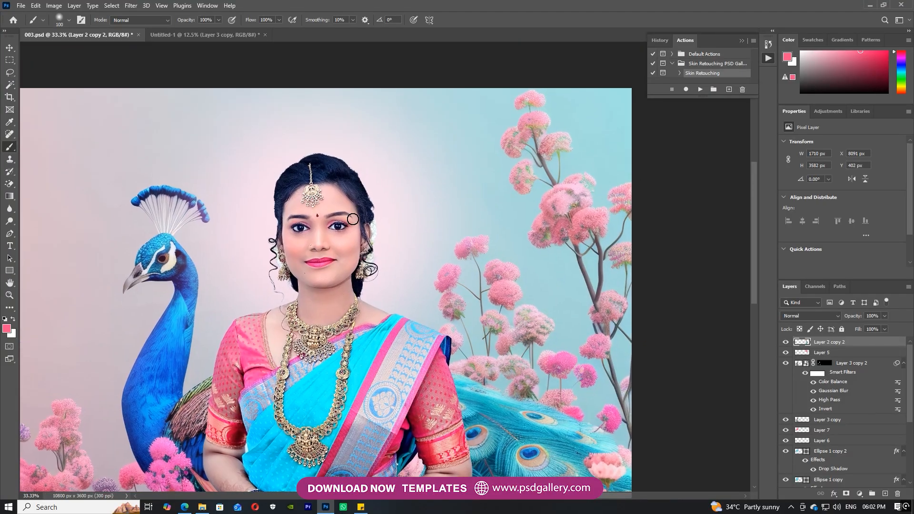
pyautogui.keyDown('alt'); pyautogui.scroll(1, 352, 219); pyautogui.keyUp('alt')
pyautogui.press('p')
pyautogui.click(386, 188)
pyautogui.moveTo(355, 193); pyautogui.dragTo(325, 153)
pyautogui.click(278, 137)
pyautogui.click(278, 123)
pyautogui.click(273, 107)
pyautogui.click(269, 120)
pyautogui.moveTo(267, 135); pyautogui.dragTo(266, 138)
pyautogui.moveTo(260, 142); pyautogui.dragTo(255, 144)
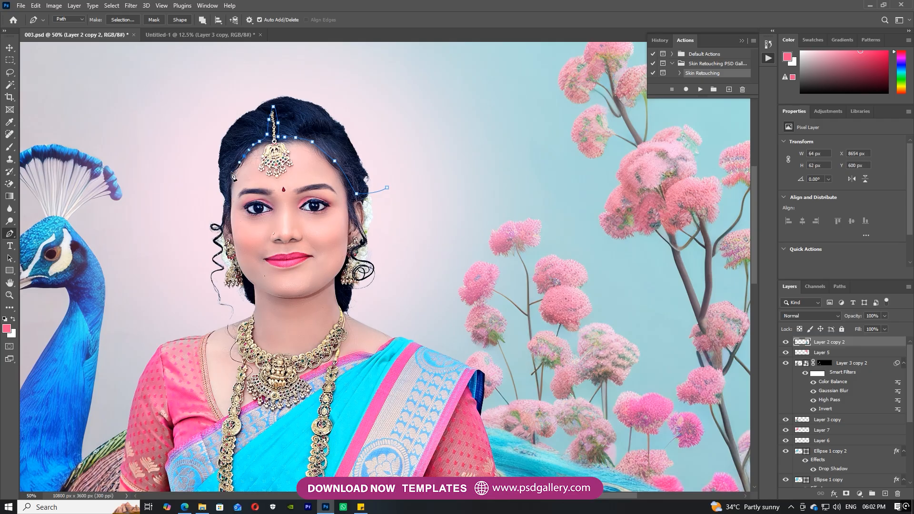
# Close the path loosely around the outside of the hair and turn it into a selection with a 2 px feather.
pyautogui.moveTo(186, 180); pyautogui.dragTo(177, 154)
pyautogui.moveTo(191, 94); pyautogui.dragTo(209, 85)
pyautogui.moveTo(289, 76); pyautogui.dragTo(345, 90)
pyautogui.moveTo(406, 118); pyautogui.dragTo(416, 139)
pyautogui.click(415, 144)
pyautogui.click(129, 22)
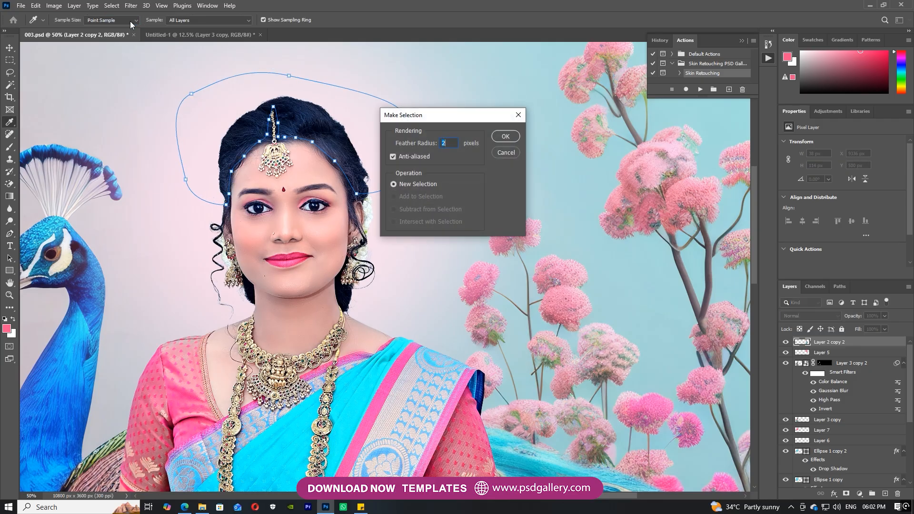
pyautogui.press('Return')
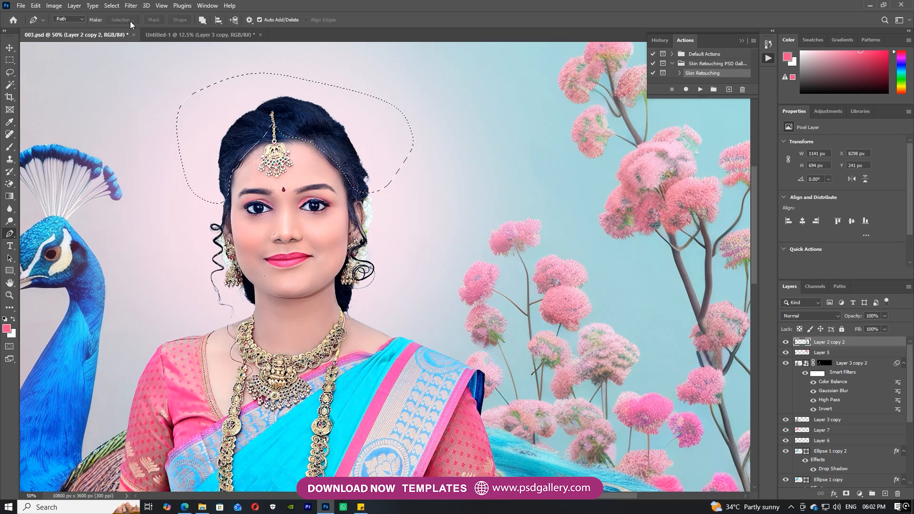
# Desaturate and darken the selected hair with Saturation -30 and Lightness -15, and clear the selection.
pyautogui.hotkey('ctrl', 'u')
pyautogui.moveTo(715, 235); pyautogui.dragTo(710, 260)
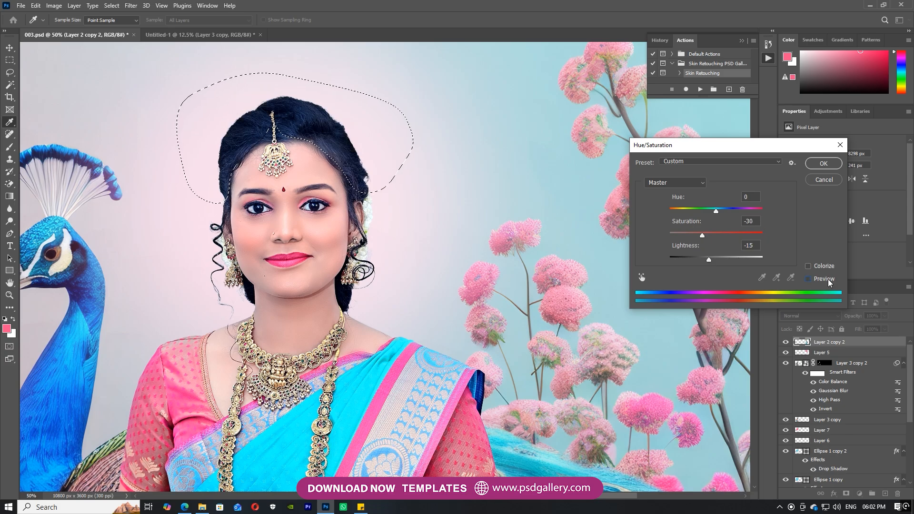
pyautogui.click(822, 163)
pyautogui.press('p')
pyautogui.hotkey('ctrl', 'd')
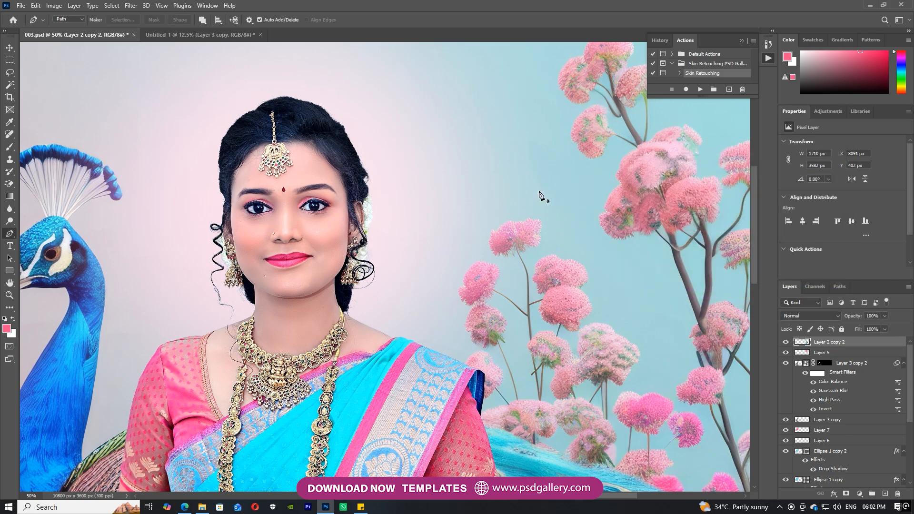
# Darken the edges of the Layer 2 copy 2 portrait with the Burn tool at 900 px, range Midtones and 50% exposure.
pyautogui.hotkey('ctrl', '-')
pyautogui.hotkey('ctrl', '-')
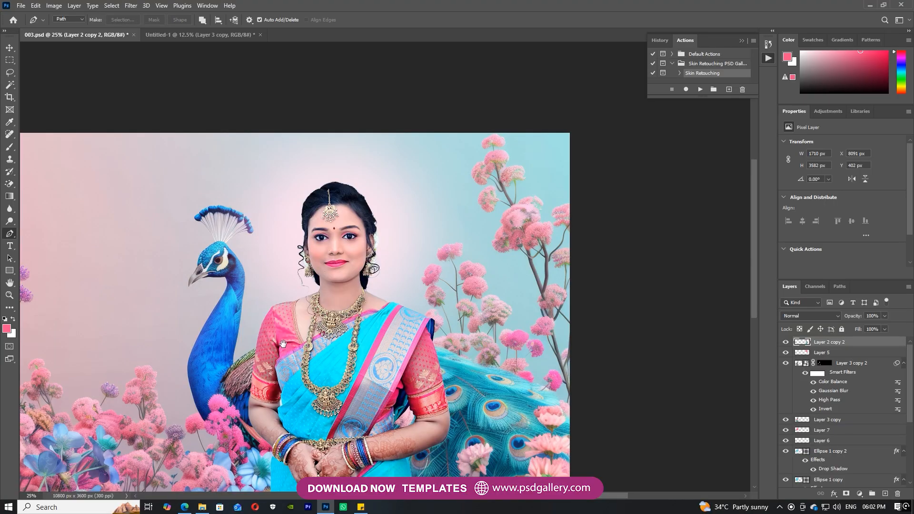
pyautogui.moveTo(283, 344); pyautogui.dragTo(297, 292)
pyautogui.moveTo(10, 225); pyautogui.dragTo(33, 229)
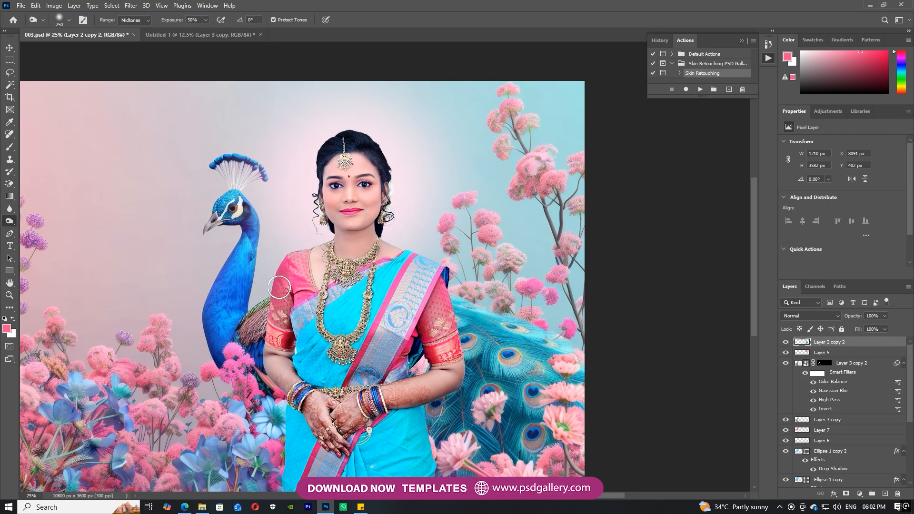
pyautogui.press(']')
pyautogui.press(']')
pyautogui.press(']')
pyautogui.press(']')
pyautogui.press(']')
pyautogui.press(']')
pyautogui.press(']')
pyautogui.press(']')
pyautogui.press(']')
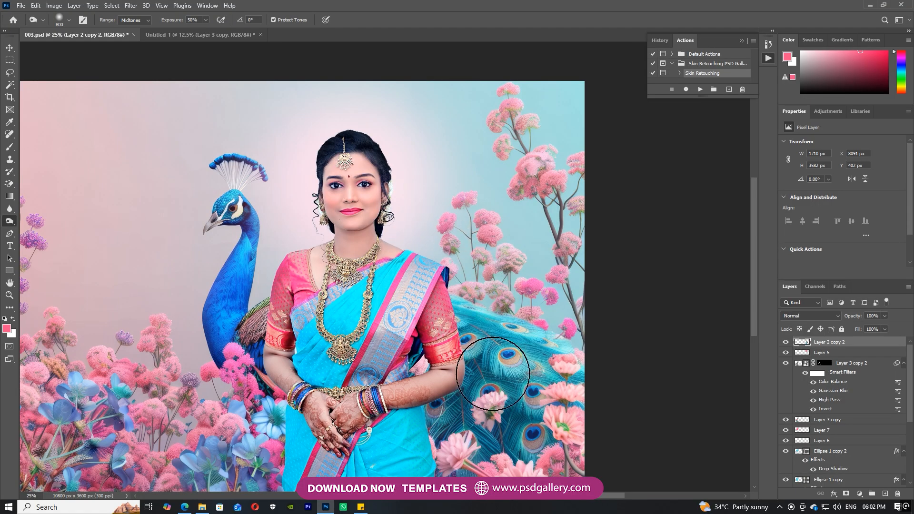
pyautogui.press(']')
pyautogui.scroll(-2, 402, 452)
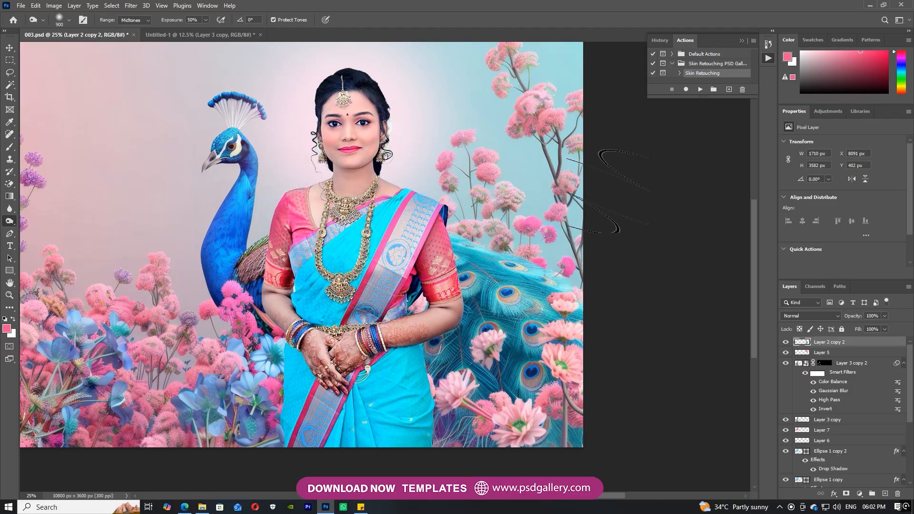
pyautogui.hotkey('ctrl', '-')
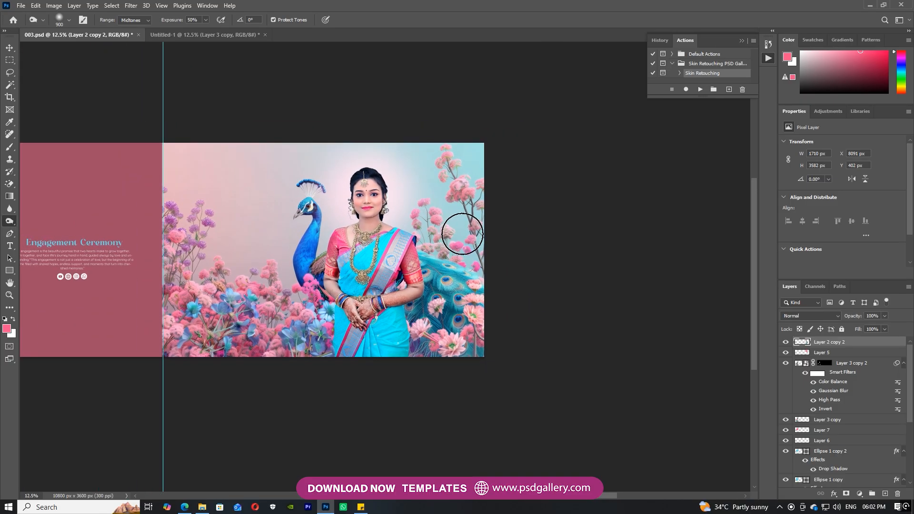
pyautogui.hotkey('ctrl', '+')
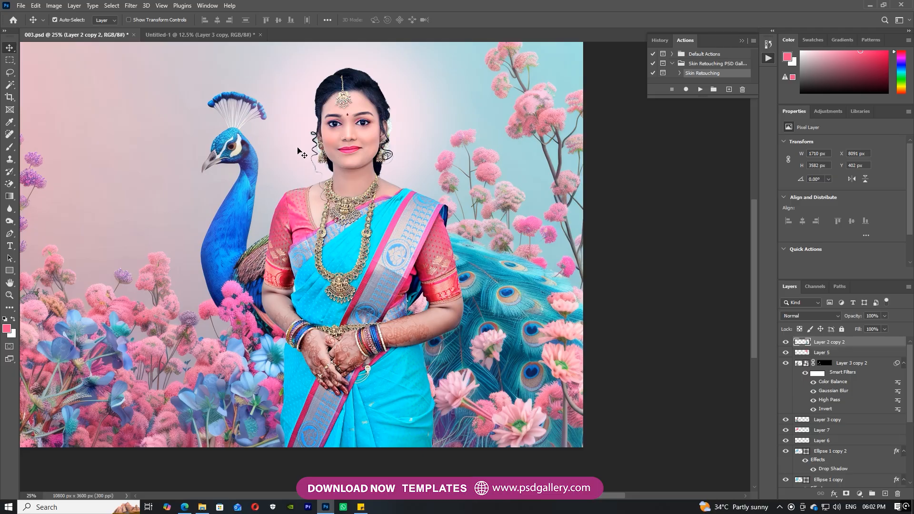
# Enlarge the Layer 5 glow behind the standing portrait to 4638 by 4667 px and shift it towards the peacock.
pyautogui.rightClick(297, 149)
pyautogui.click(303, 153)
pyautogui.moveTo(304, 153); pyautogui.dragTo(326, 192)
pyautogui.hotkey('ctrl', 't')
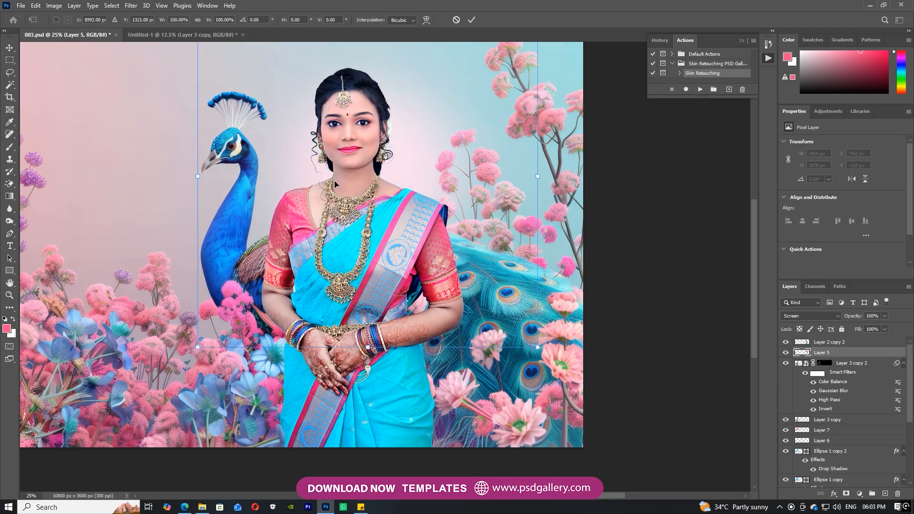
pyautogui.hotkey('ctrl', '-')
pyautogui.moveTo(485, 91); pyautogui.dragTo(597, 62)
pyautogui.moveTo(429, 148); pyautogui.dragTo(398, 170)
pyautogui.press('Return')
pyautogui.hotkey('ctrl', '+')
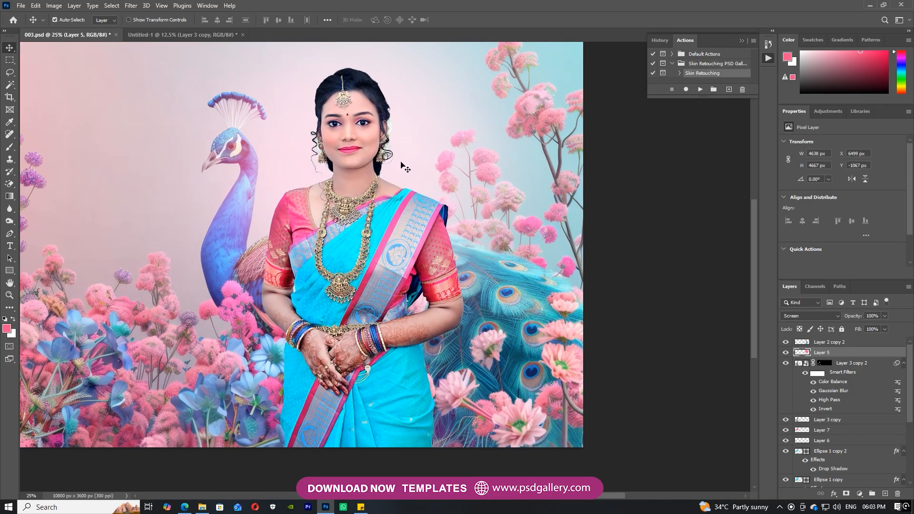
# Check both pages of the spread, comparing the circle-framed portrait with the standing portrait.
pyautogui.rightClick(280, 197)
pyautogui.click(299, 203)
pyautogui.moveTo(280, 233); pyautogui.dragTo(656, 227)
pyautogui.moveTo(90, 171); pyautogui.dragTo(435, 138)
pyautogui.moveTo(296, 170); pyautogui.dragTo(337, 160)
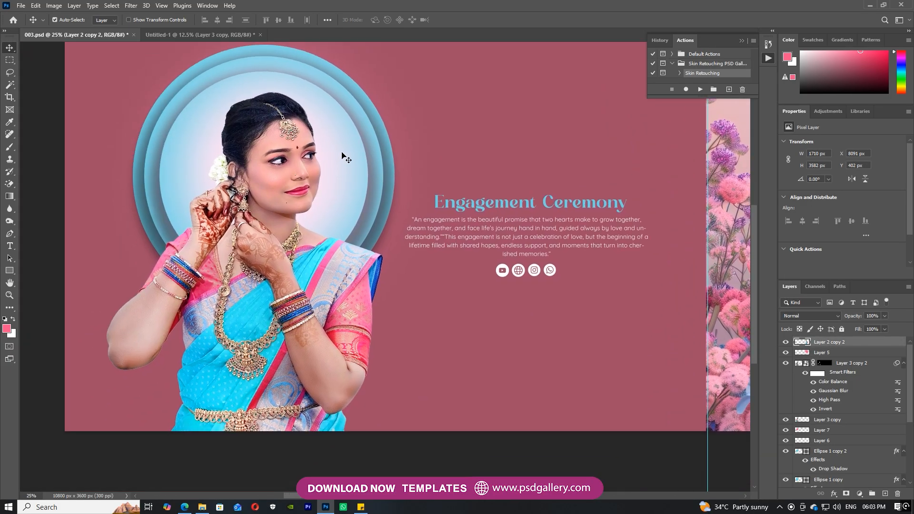
pyautogui.hotkey('ctrl', '-')
pyautogui.moveTo(423, 249); pyautogui.dragTo(142, 252)
pyautogui.moveTo(246, 244); pyautogui.dragTo(442, 253)
pyautogui.rightClick(210, 215)
pyautogui.click(225, 221)
pyautogui.moveTo(252, 233); pyautogui.dragTo(136, 233)
pyautogui.moveTo(420, 236); pyautogui.dragTo(176, 237)
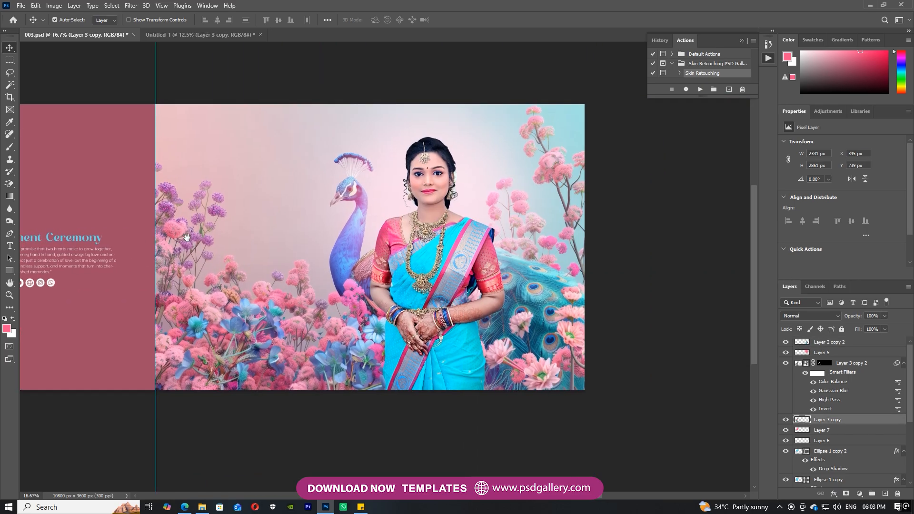
pyautogui.moveTo(266, 233); pyautogui.dragTo(166, 216)
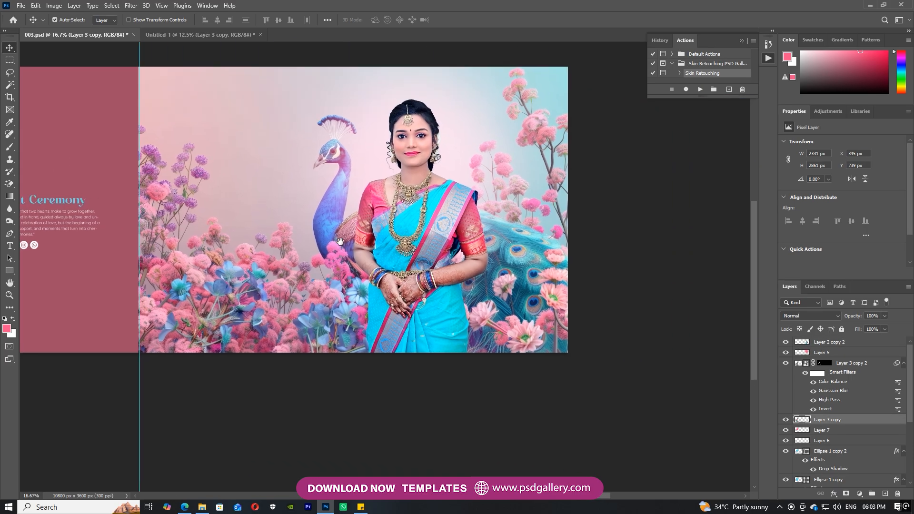
# Brighten the Layer 2 copy 2 portrait with the Dodge tool at 1000 px, range Midtones and 50% exposure.
pyautogui.moveTo(470, 257); pyautogui.dragTo(325, 315)
pyautogui.rightClick(297, 257)
pyautogui.click(301, 260)
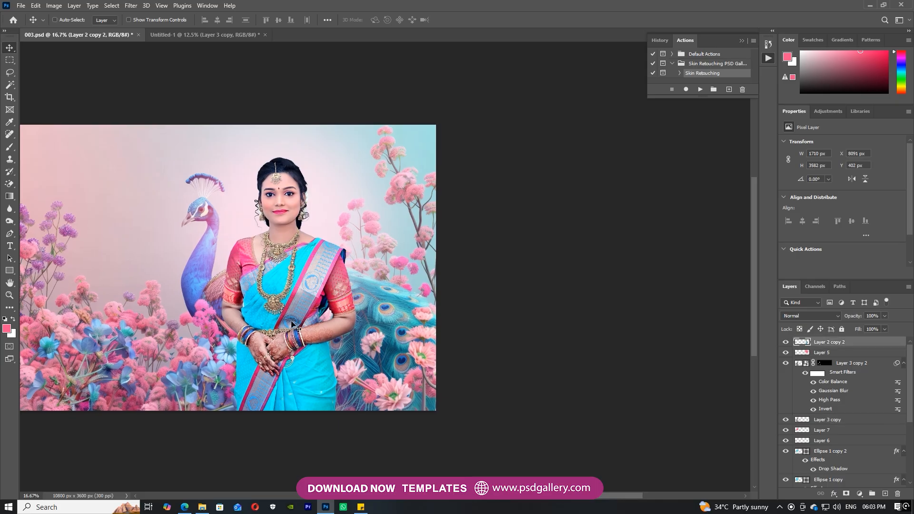
pyautogui.hotkey('ctrl', '+')
pyautogui.rightClick(8, 222)
pyautogui.click(43, 220)
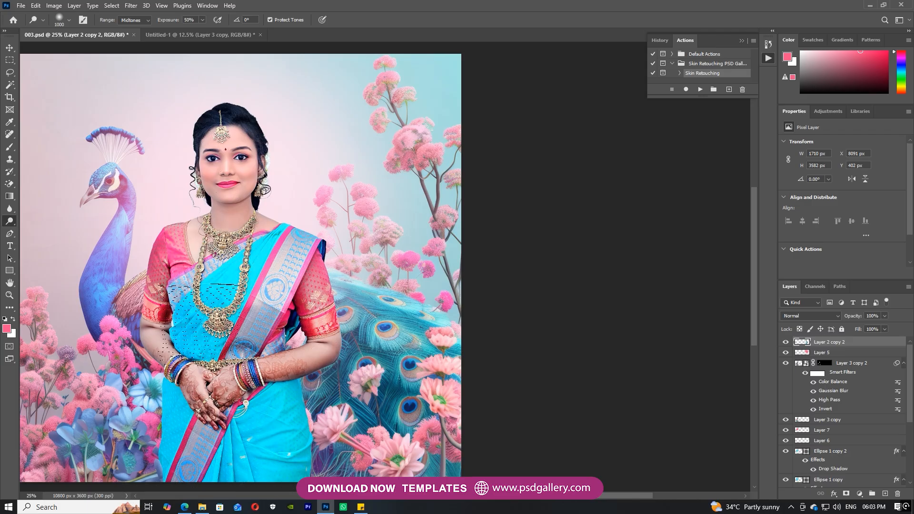
pyautogui.hotkey('ctrl', '+')
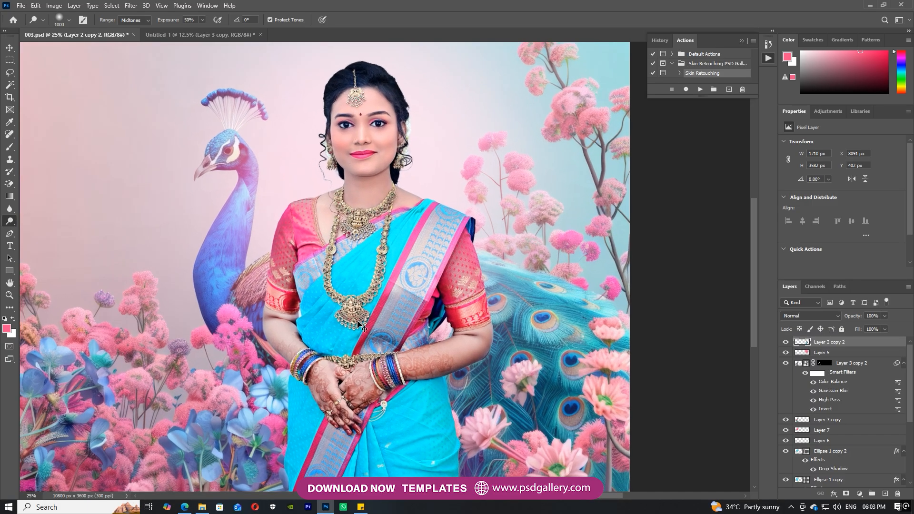
# Outline the leftover white patch between the sleeve and the blue saree of the standing portrait with a Pen tool path.
pyautogui.press('v')
pyautogui.rightClick(344, 303)
pyautogui.click(354, 309)
pyautogui.moveTo(354, 309)
pyautogui.mouseDown()
pyautogui.moveTo(379, 309)
pyautogui.moveTo(370, 305)
pyautogui.mouseUp()
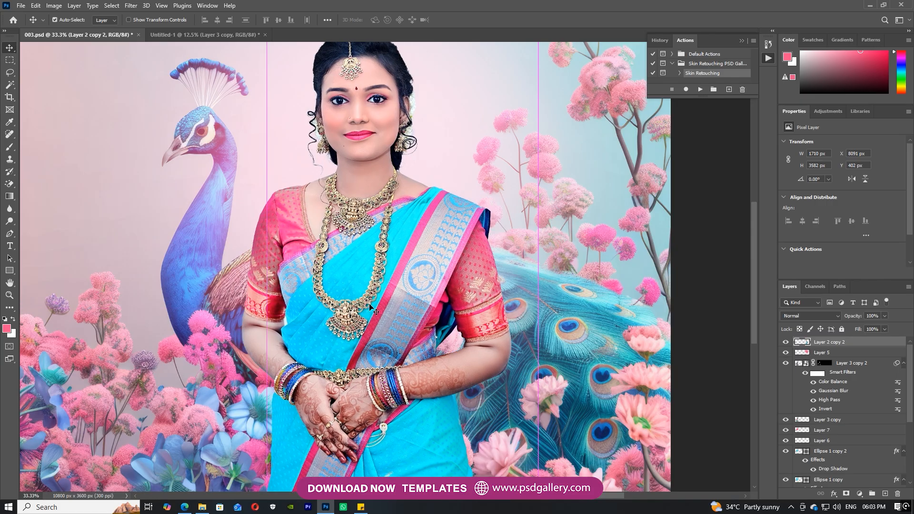
pyautogui.press('p')
pyautogui.hotkey('ctrl', '+')
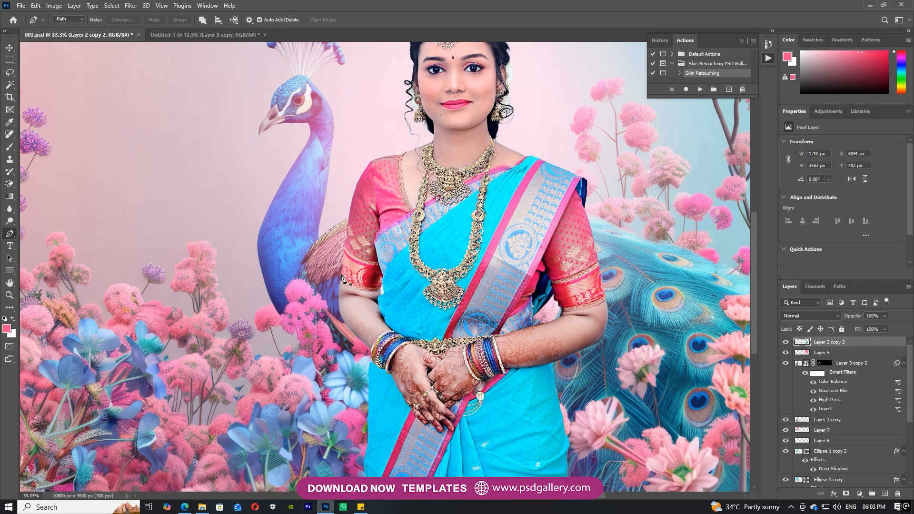
pyautogui.hotkey('ctrl', '+')
pyautogui.hotkey('ctrl', '+')
pyautogui.hotkey('ctrl', '+')
pyautogui.hotkey('ctrl', '+')
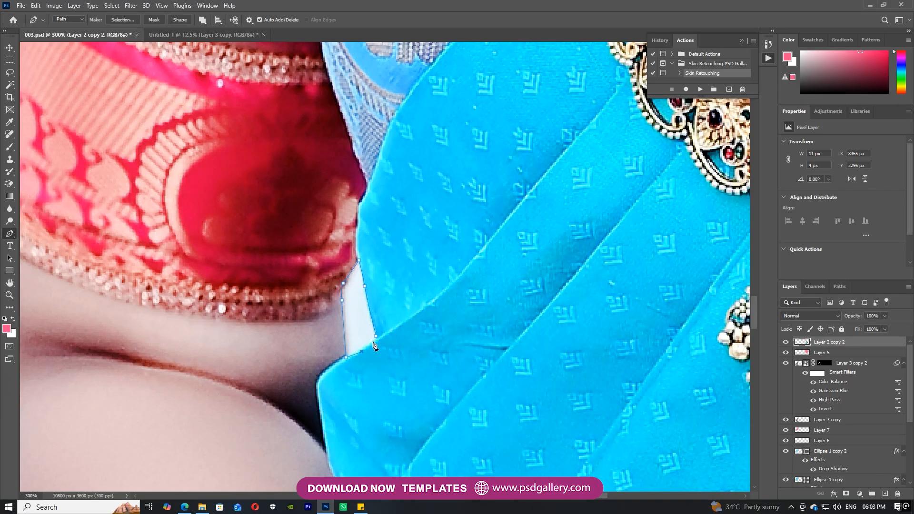
# Convert the path to a selection with a feather radius of 2 px and delete the white patch from Layer 2 copy 2.
pyautogui.click(127, 21)
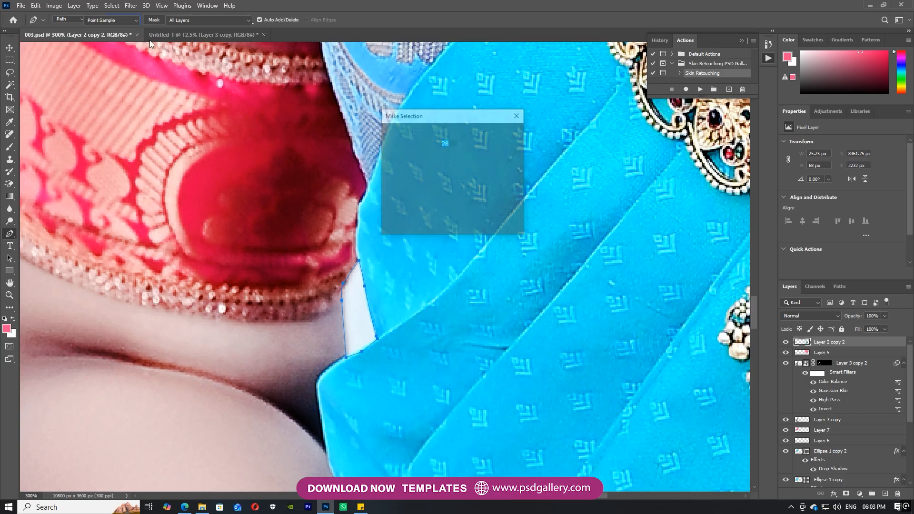
pyautogui.write('2')
pyautogui.press('Return')
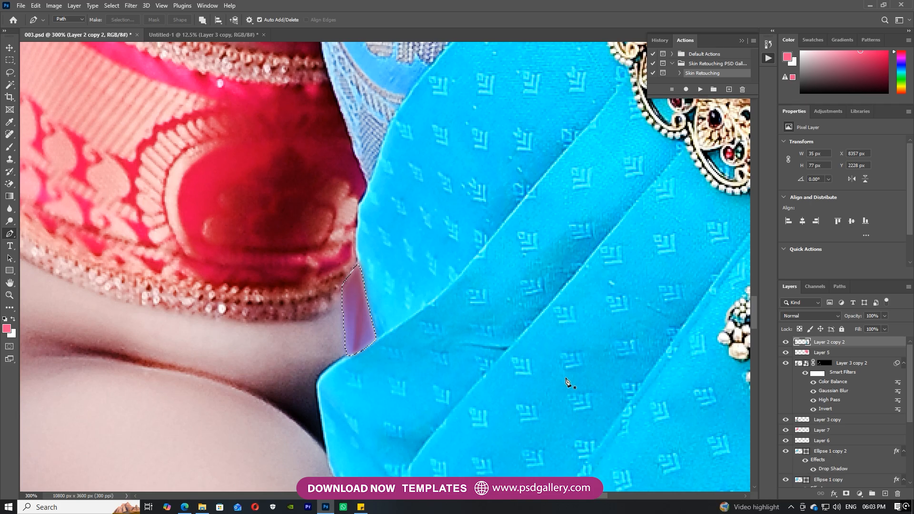
# Review the whole spread, from the circle-framed portrait and Engagement Ceremony text across to the standing portrait beside the peacock.
pyautogui.scroll(-5, 402, 184)
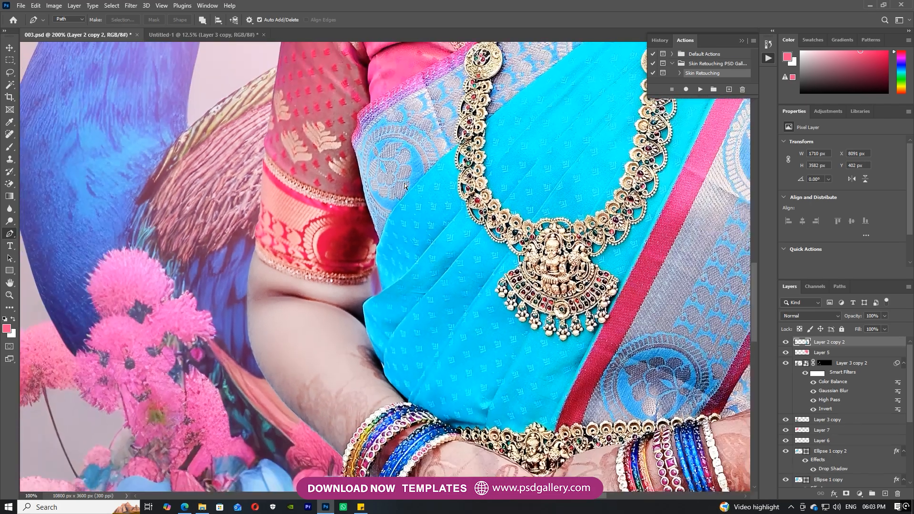
pyautogui.scroll(-4, 411, 231)
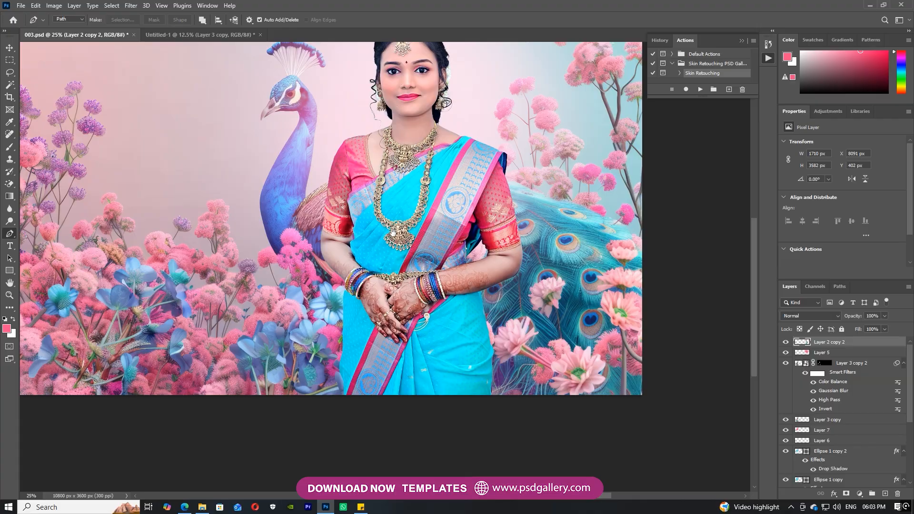
pyautogui.moveTo(393, 233); pyautogui.dragTo(246, 186)
pyautogui.scroll(1, 379, 206)
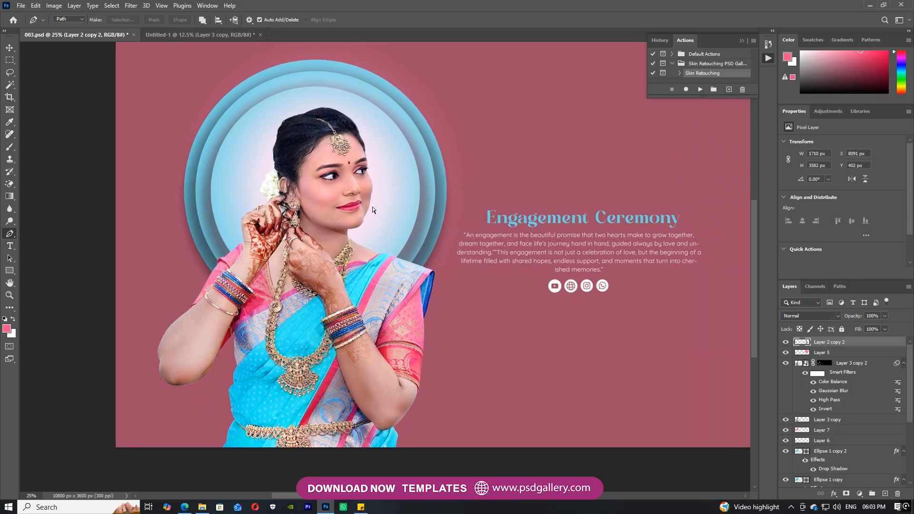
pyautogui.moveTo(409, 213); pyautogui.dragTo(193, 221)
pyautogui.moveTo(444, 214); pyautogui.dragTo(157, 220)
pyautogui.moveTo(566, 255); pyautogui.dragTo(297, 250)
pyautogui.moveTo(633, 294); pyautogui.dragTo(470, 348)
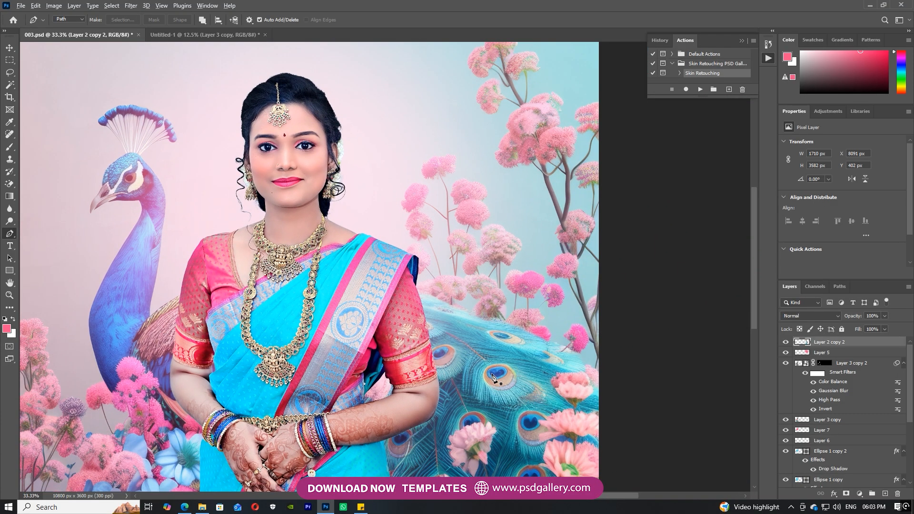